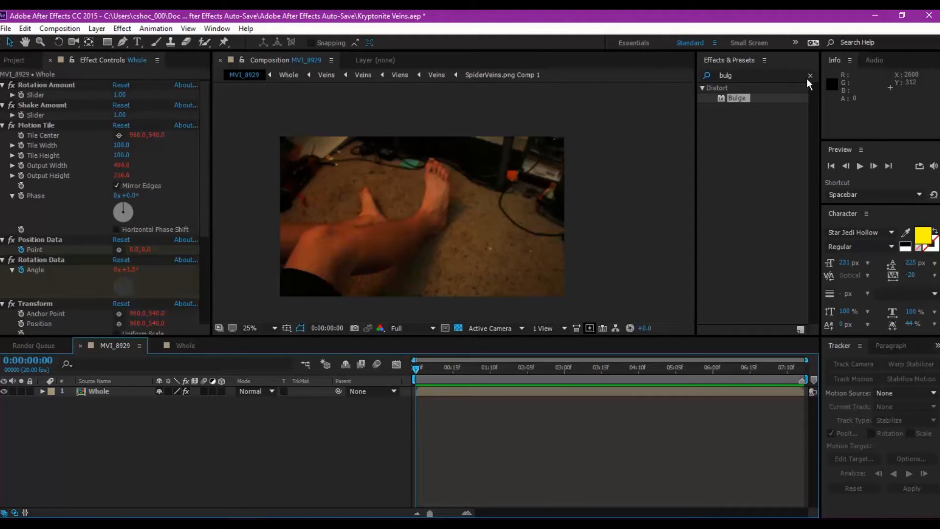
Play and scrub through the finished MVI_8929 composition, and examine the vein effect on the hand up close at 0:00:06:16.
{"action": "left_click", "coordinate": [860, 166]}
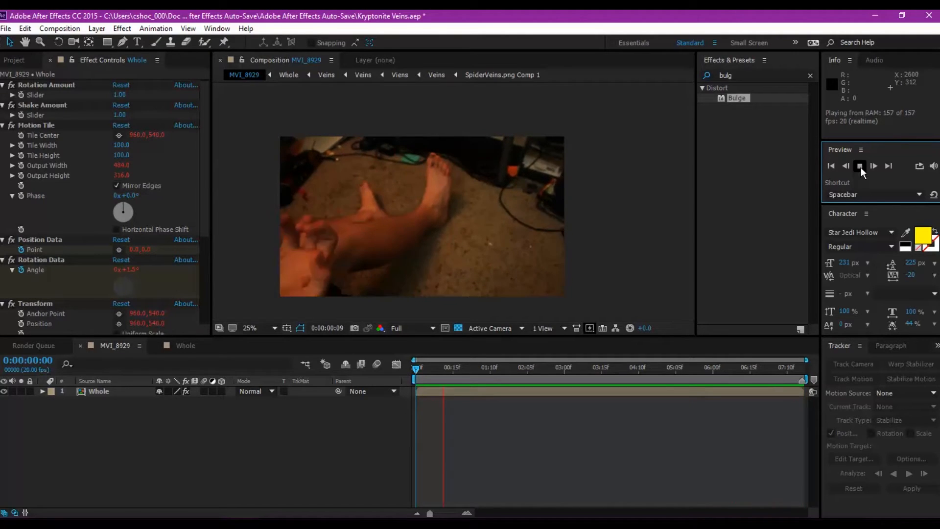
{"action": "left_click", "coordinate": [861, 167]}
{"action": "left_click", "coordinate": [248, 492]}
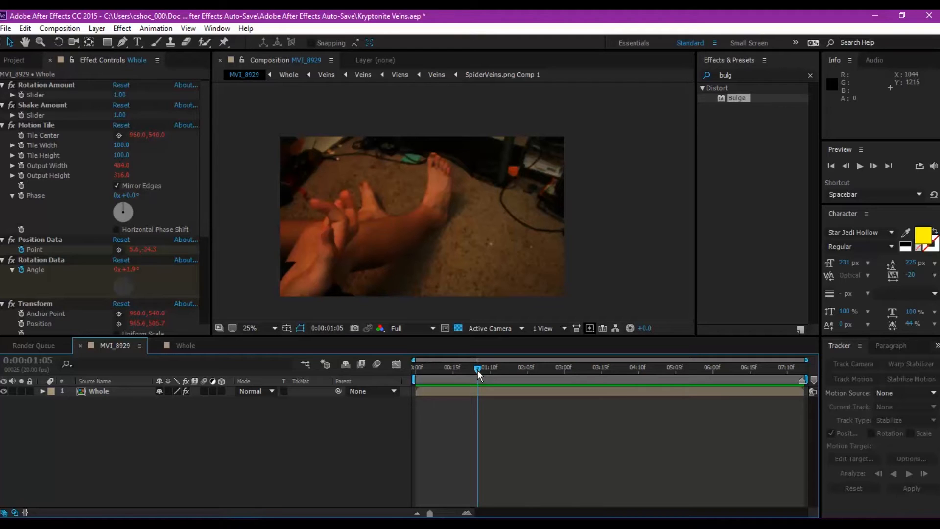
{"action": "left_click_drag", "start_coordinate": [482, 370], "coordinate": [485, 407]}
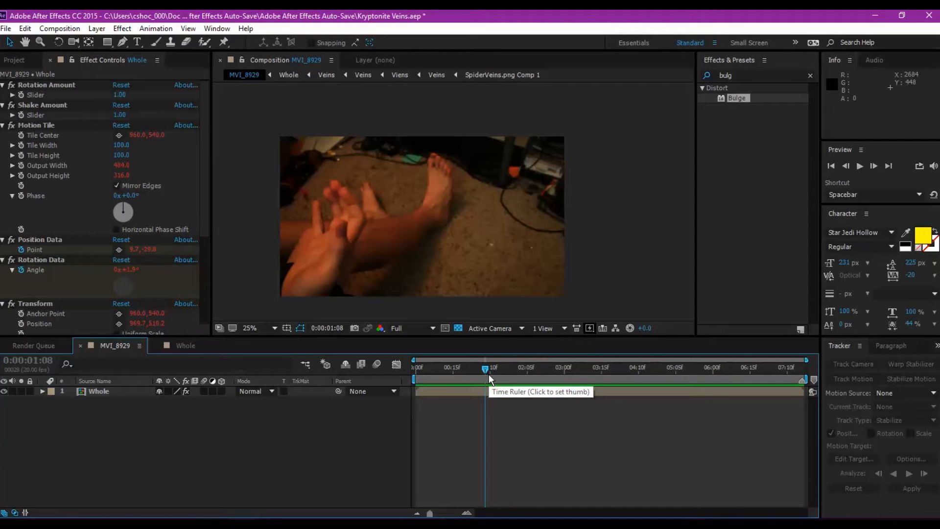
{"action": "left_click_drag", "start_coordinate": [489, 371], "coordinate": [610, 360]}
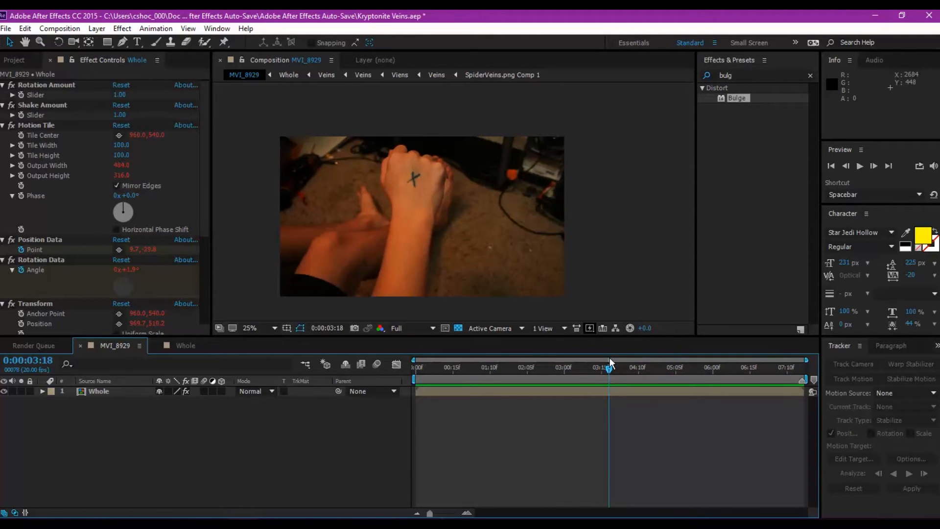
{"action": "left_click_drag", "start_coordinate": [610, 358], "coordinate": [715, 346]}
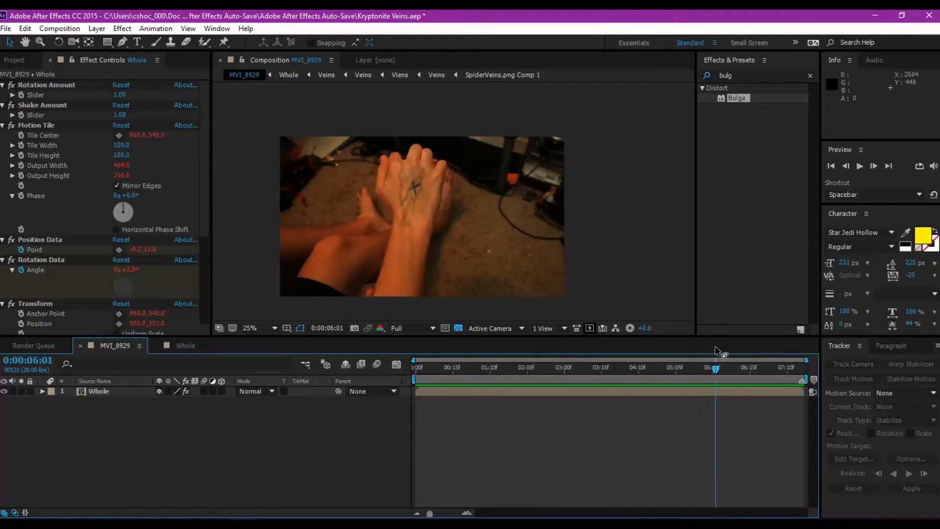
{"action": "left_click_drag", "start_coordinate": [716, 368], "coordinate": [752, 373]}
{"action": "scroll", "coordinate": [449, 201], "scroll_direction": "up", "scroll_amount": 2}
{"action": "scroll", "coordinate": [443, 176], "scroll_direction": "up", "scroll_amount": 1}
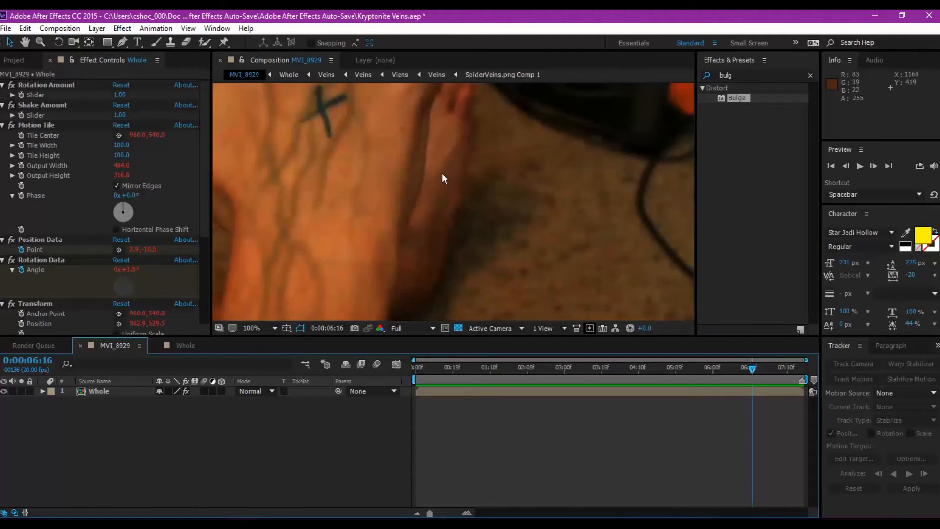
{"action": "left_click_drag", "start_coordinate": [431, 142], "coordinate": [502, 235]}
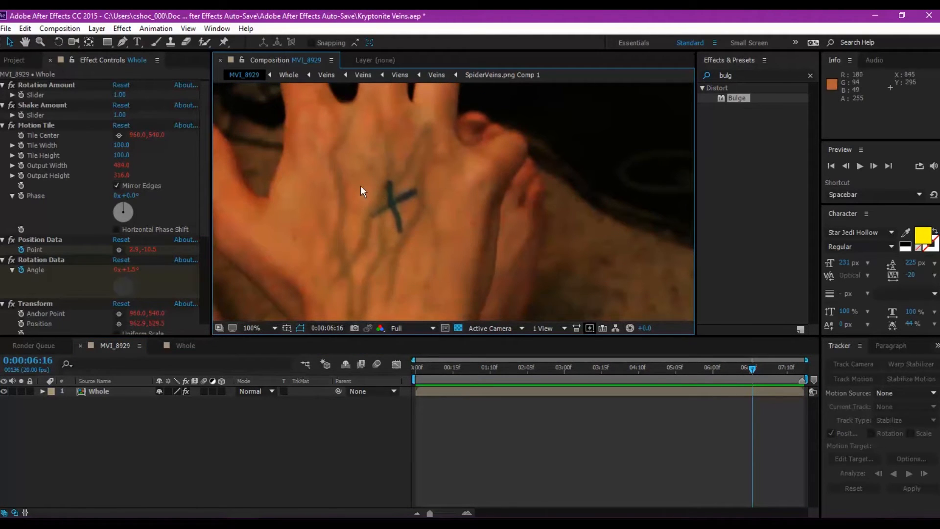
{"action": "scroll", "coordinate": [403, 202], "scroll_direction": "down", "scroll_amount": 3}
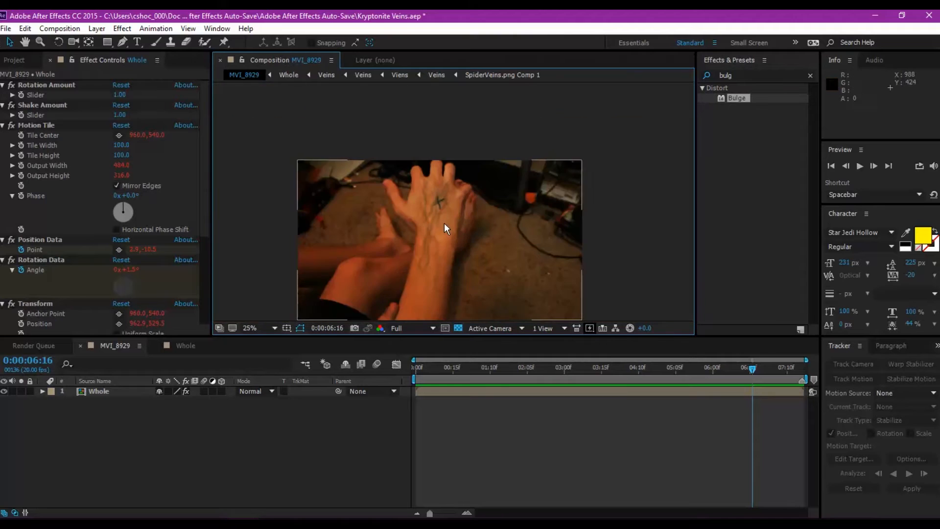
{"action": "left_click_drag", "start_coordinate": [447, 225], "coordinate": [443, 201]}
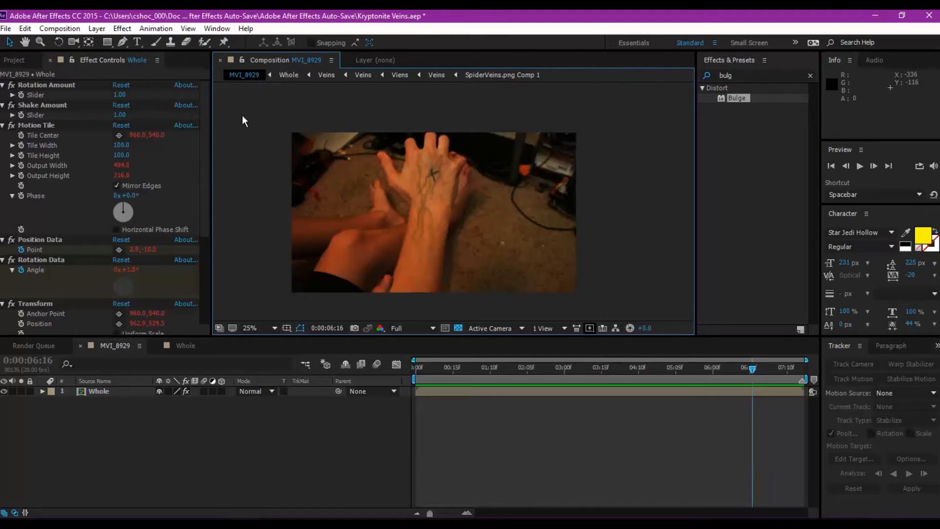
{"action": "left_click", "coordinate": [122, 419]}
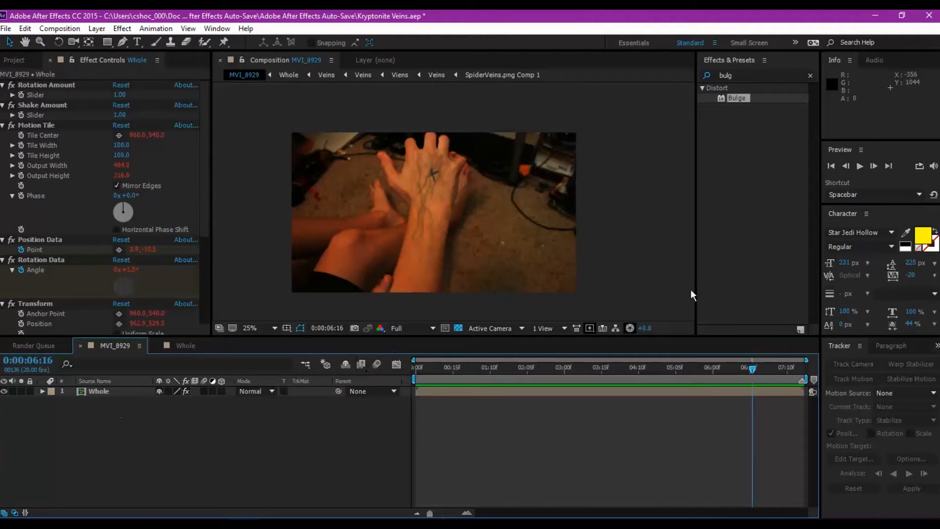
Create a new composition from the MVI_8929.MOV footage in the project.
{"action": "left_click", "coordinate": [15, 60]}
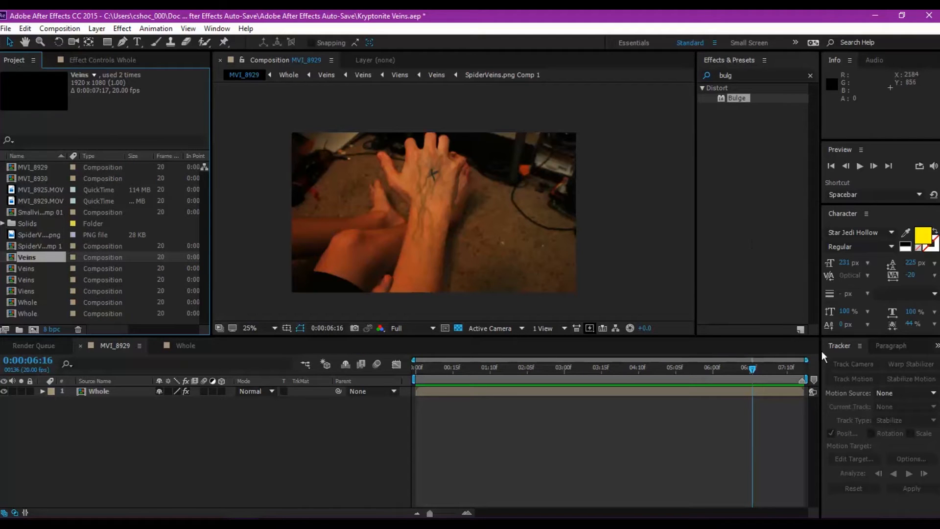
{"action": "left_click", "coordinate": [40, 203]}
{"action": "left_click_drag", "start_coordinate": [36, 198], "coordinate": [34, 328]}
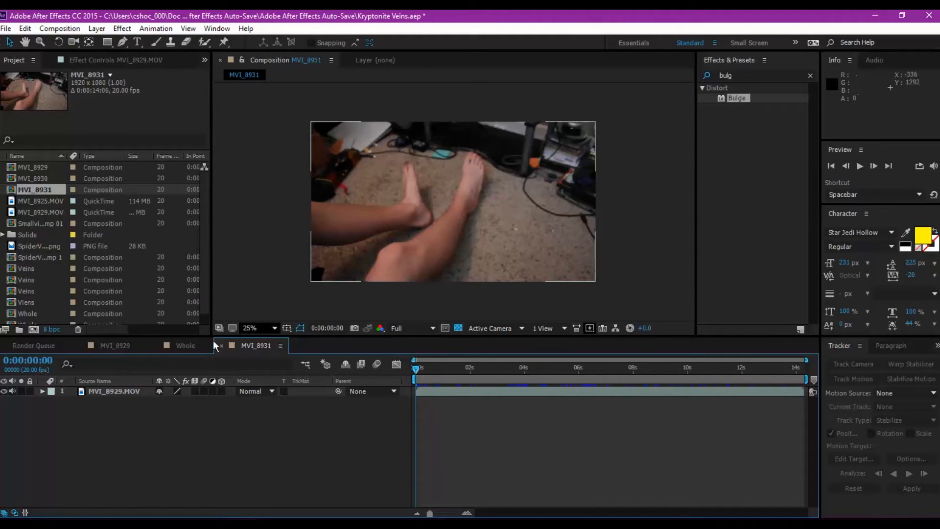
Rewind the MVI_8929 composition to its first frame, and return to MVI_8931 with the effects search cleared.
{"action": "left_click", "coordinate": [114, 345]}
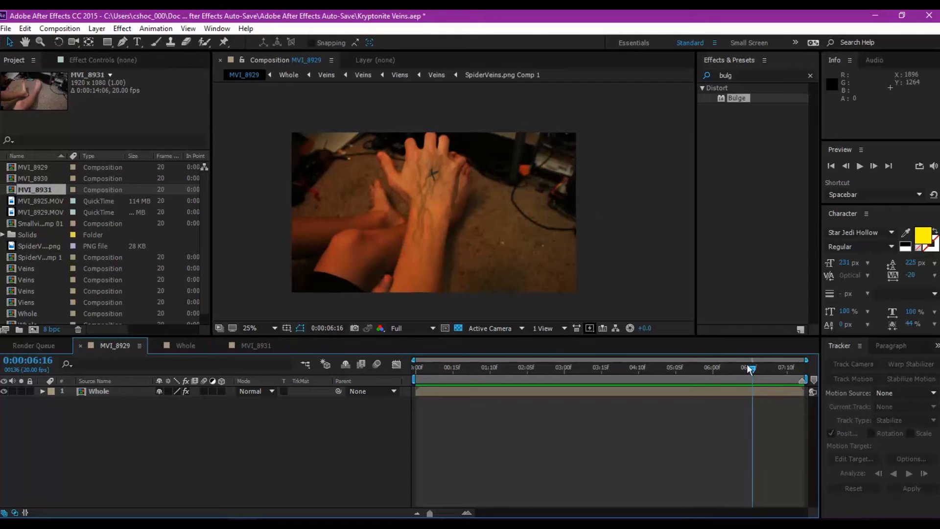
{"action": "left_click_drag", "start_coordinate": [753, 369], "coordinate": [401, 391]}
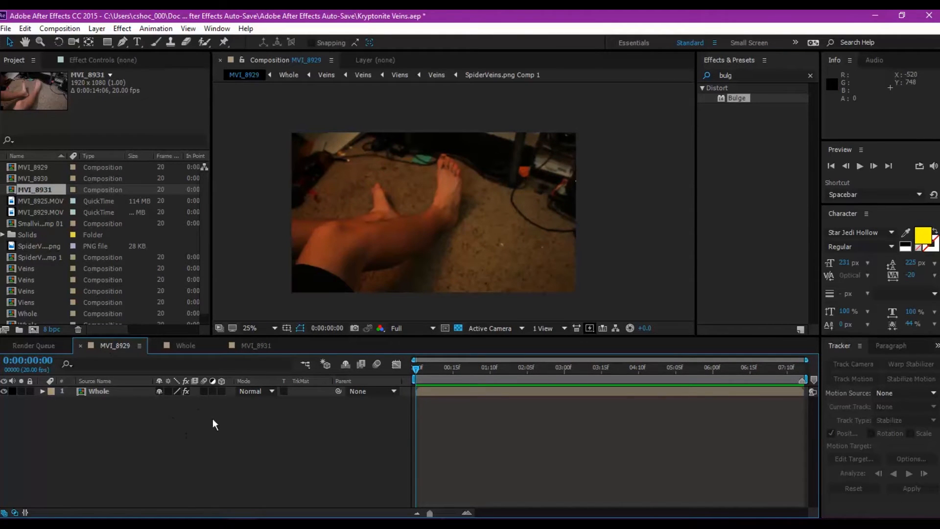
{"action": "left_click", "coordinate": [252, 347]}
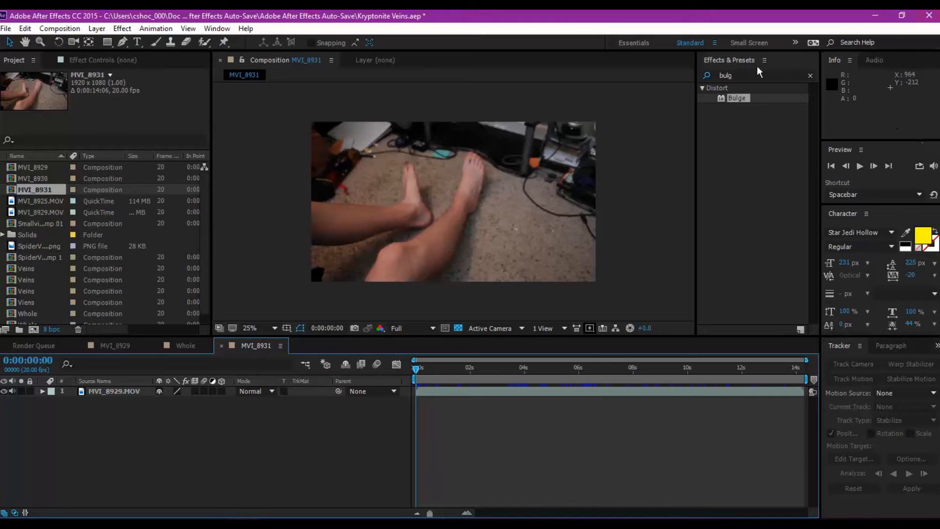
{"action": "left_click", "coordinate": [811, 76]}
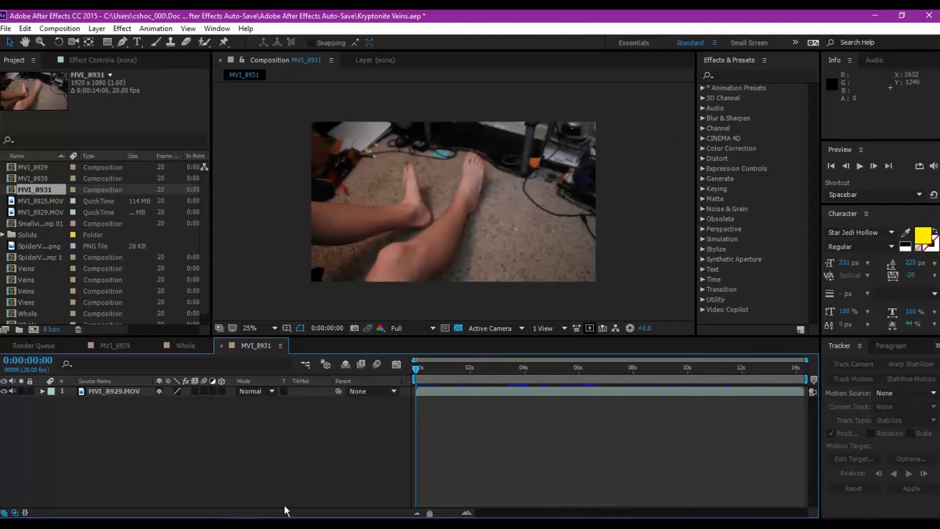
Preview the MVI_8931 footage up to the hand shot at 0:00:07:08 and select the MVI_8929.MOV layer.
{"action": "left_click", "coordinate": [860, 166]}
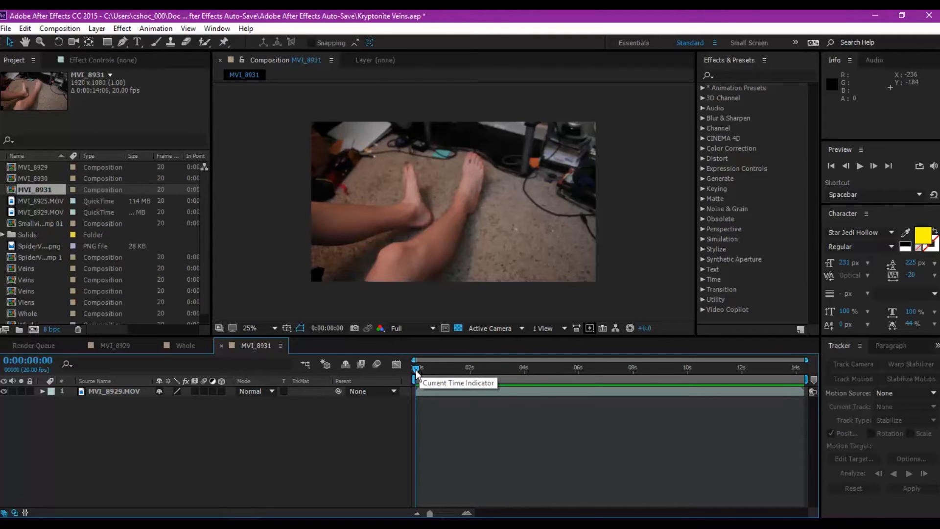
{"action": "left_click_drag", "start_coordinate": [416, 370], "coordinate": [578, 399]}
{"action": "left_click_drag", "start_coordinate": [653, 406], "coordinate": [583, 453]}
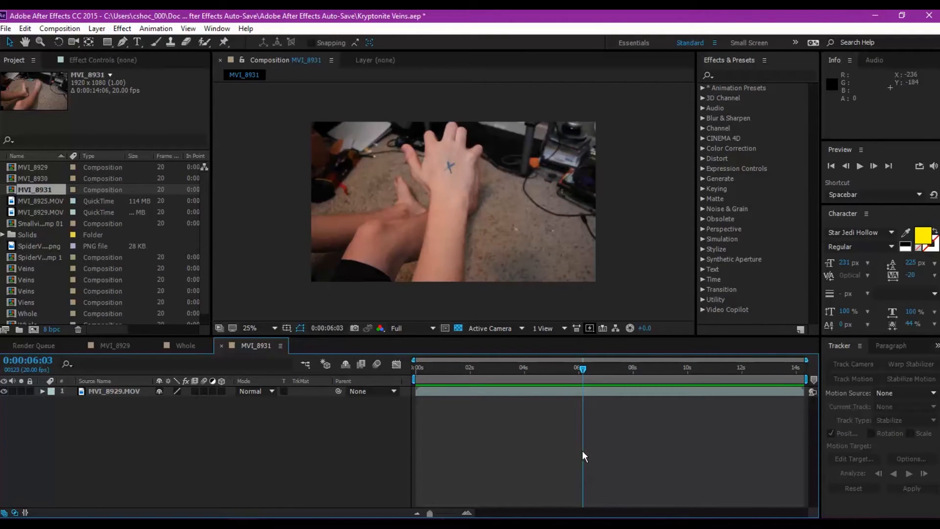
{"action": "left_click_drag", "start_coordinate": [583, 451], "coordinate": [508, 436]}
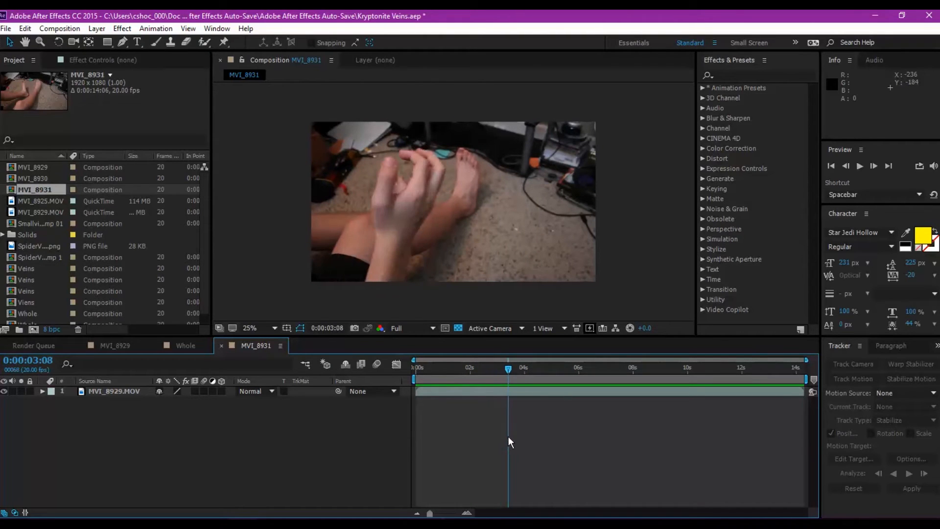
{"action": "left_click_drag", "start_coordinate": [510, 369], "coordinate": [618, 361]}
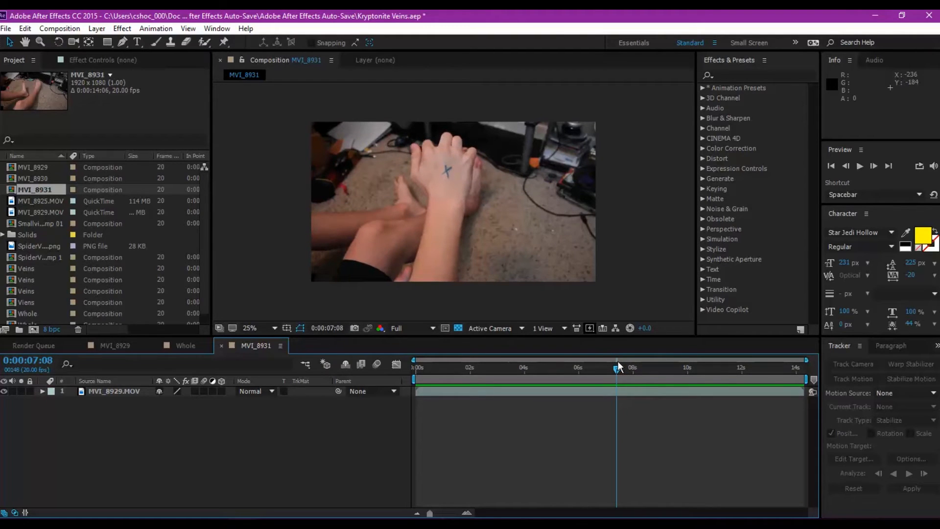
{"action": "left_click", "coordinate": [106, 382]}
{"action": "left_click", "coordinate": [113, 390]}
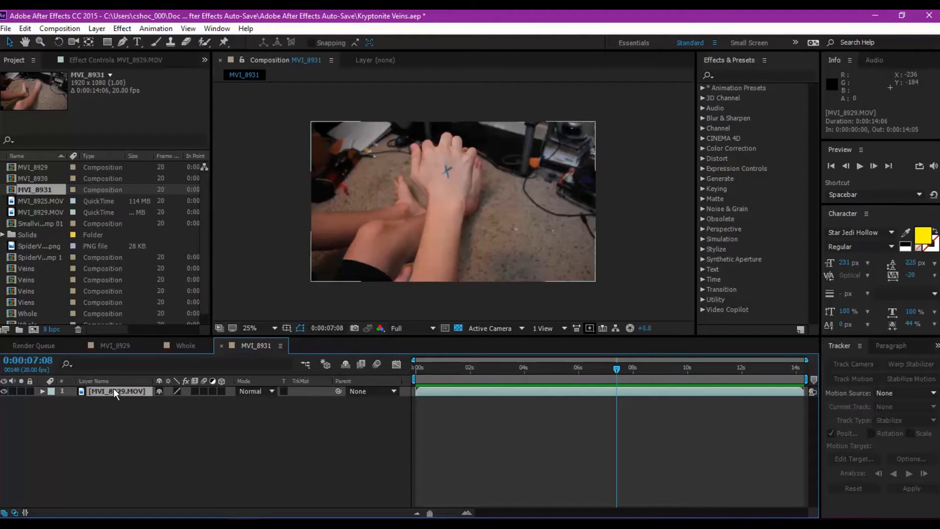
{"action": "left_click", "coordinate": [110, 381]}
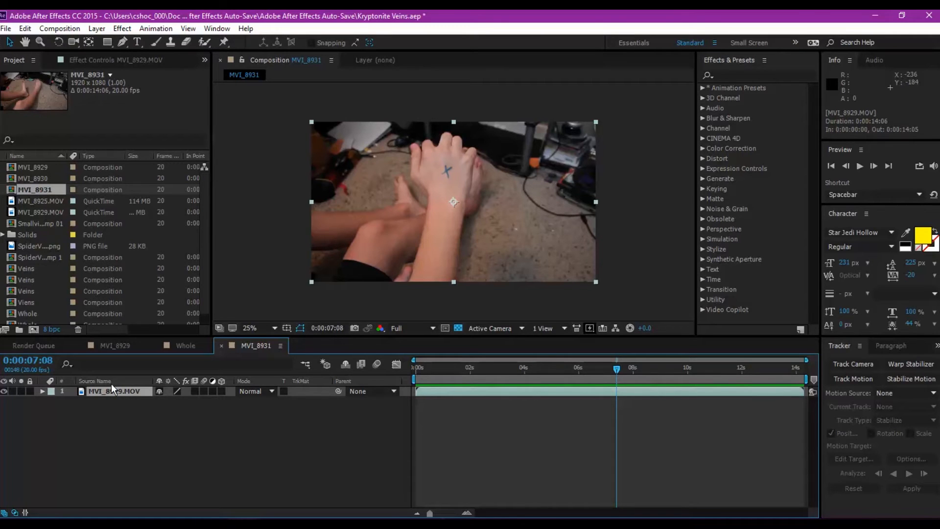
{"action": "key", "text": "ctrl+shift+d"}
{"action": "left_click_drag", "start_coordinate": [618, 367], "coordinate": [624, 453]}
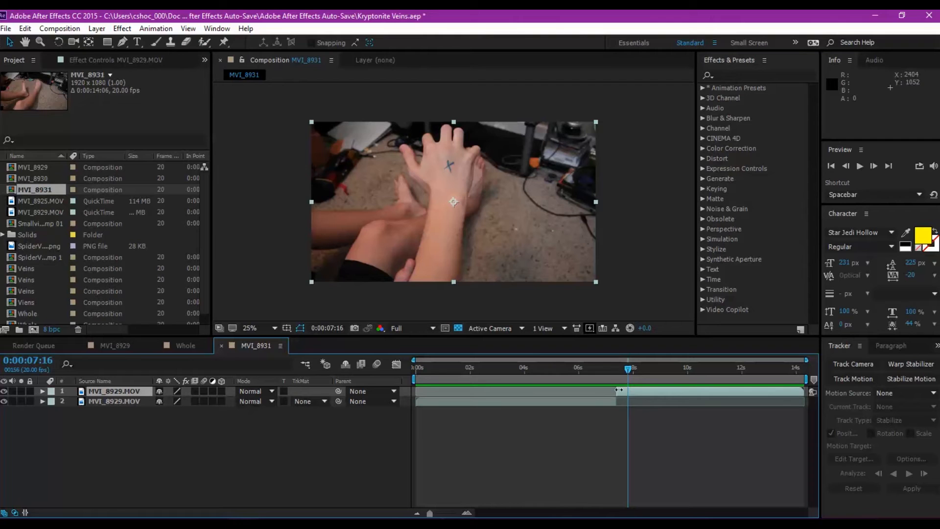
{"action": "key", "text": "ctrl+z"}
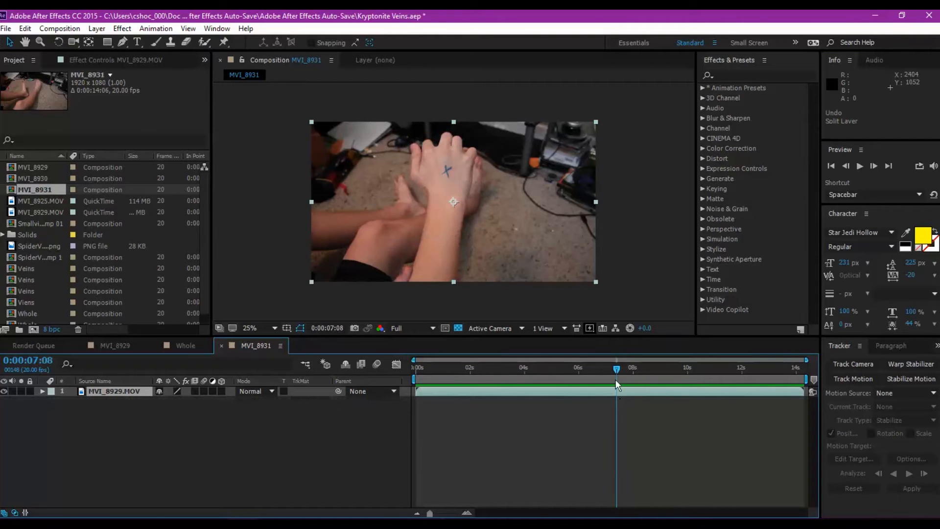
Trim the end of the MVI_8929.MOV layer to 0:00:07:16, end the work area there, and trim the composition to it.
{"action": "left_click", "coordinate": [626, 368]}
{"action": "left_click_drag", "start_coordinate": [626, 369], "coordinate": [629, 371]}
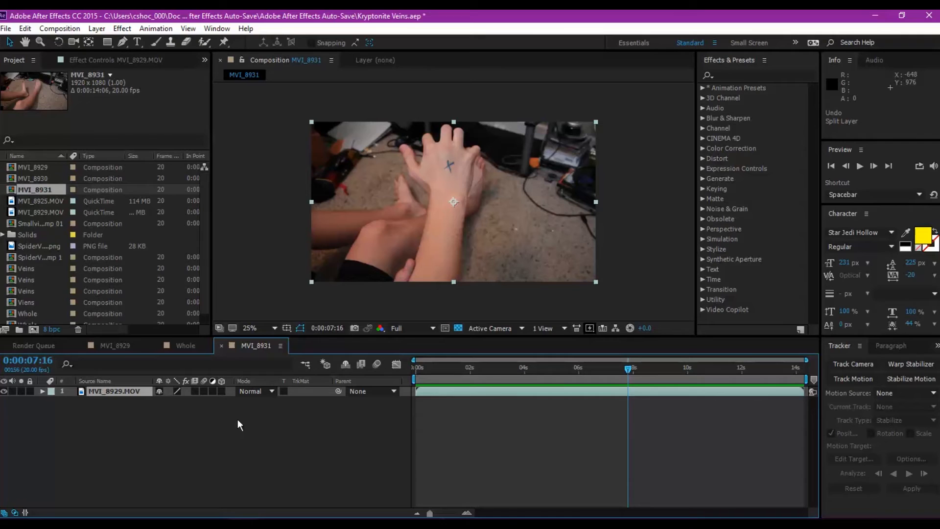
{"action": "key", "text": "alt+bracketright"}
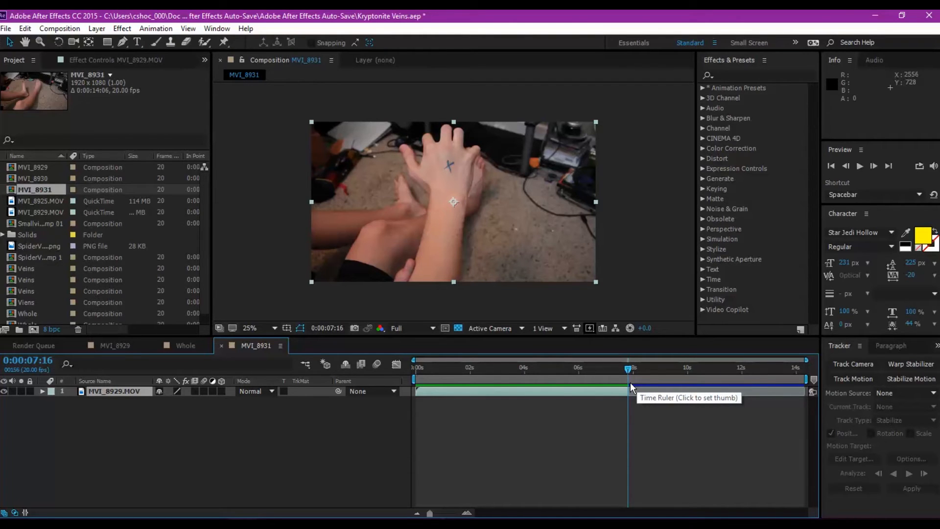
{"action": "key", "text": "n"}
{"action": "left_click", "coordinate": [68, 29]}
{"action": "left_click", "coordinate": [81, 85]}
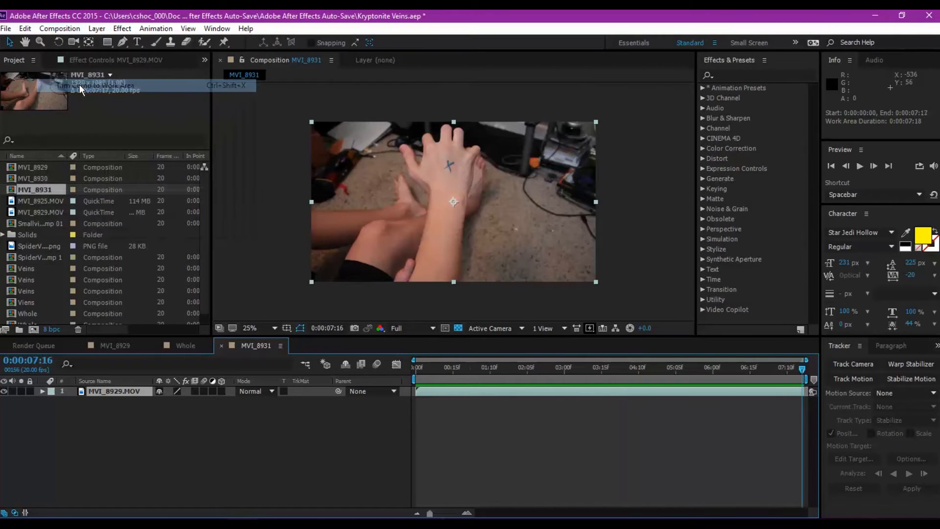
Split the MVI_8929.MOV layer at 0:00:05:01, where the back of the fist shows the X mark, and deselect the layers.
{"action": "left_click_drag", "start_coordinate": [642, 368], "coordinate": [667, 383]}
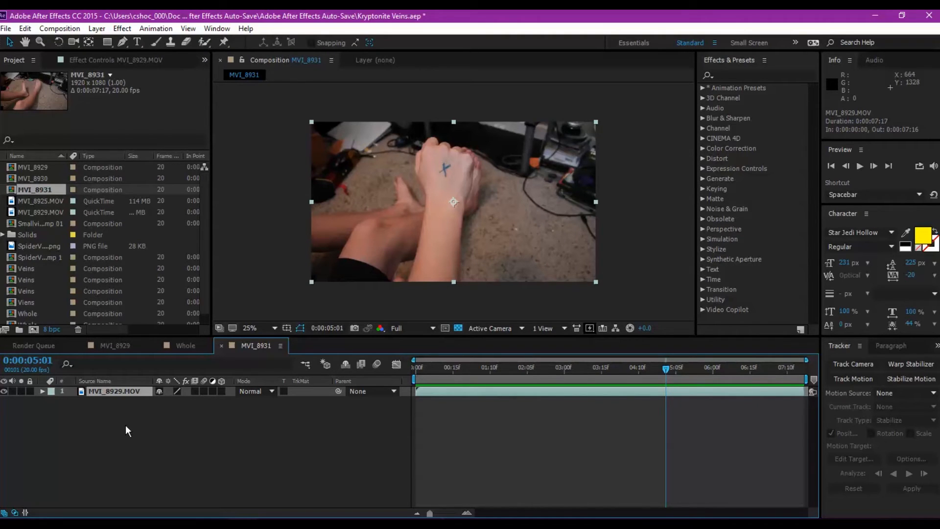
{"action": "key", "text": "ctrl+shift+d"}
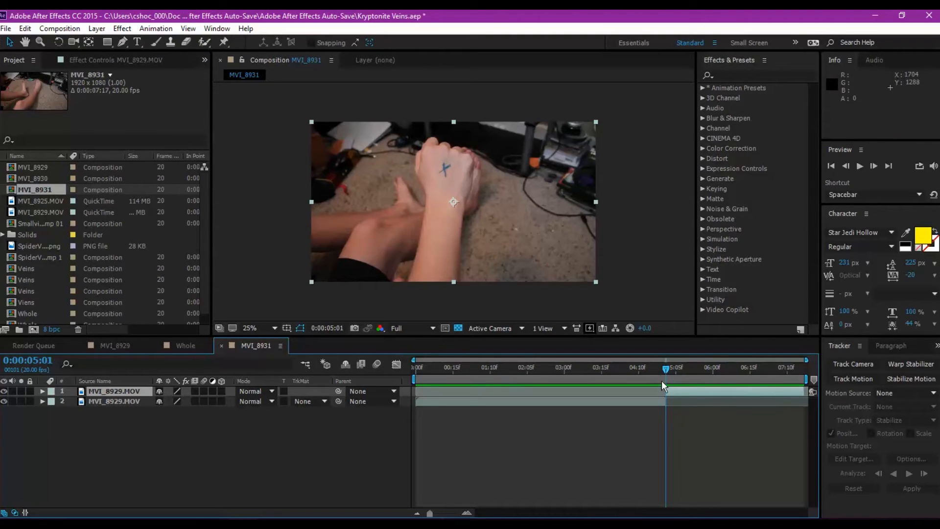
{"action": "left_click_drag", "start_coordinate": [667, 366], "coordinate": [666, 451]}
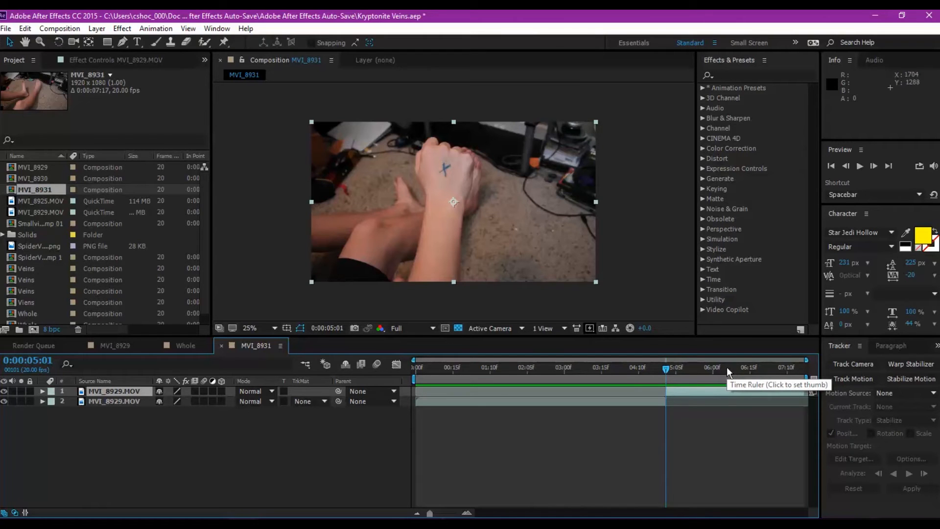
{"action": "left_click", "coordinate": [171, 434]}
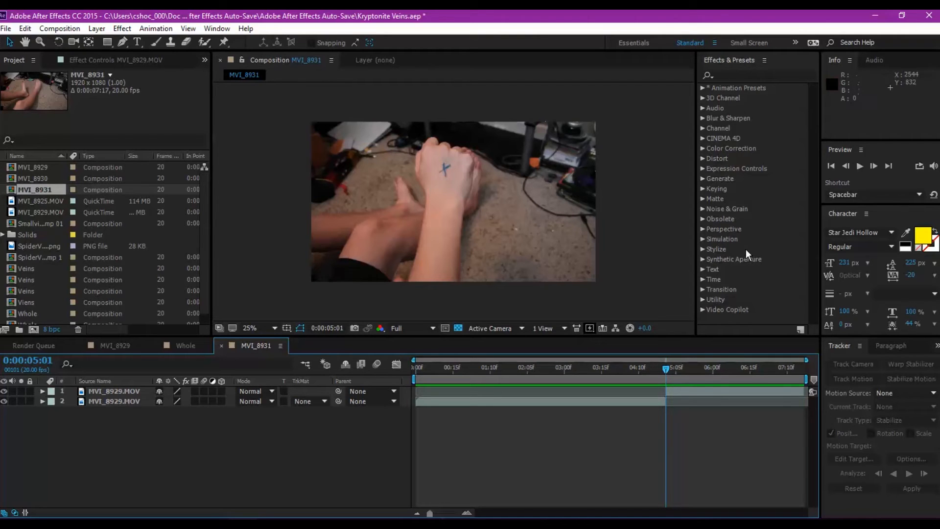
Add SpiderVeins.png Comp 1 above the footage layers and place it over the hand and forearm at about 352, 548.
{"action": "left_click", "coordinate": [36, 261]}
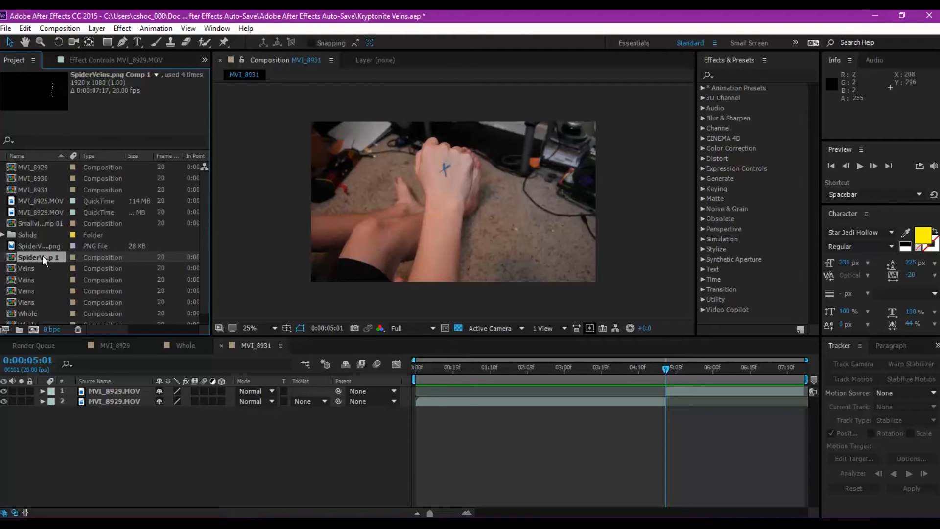
{"action": "left_click_drag", "start_coordinate": [43, 256], "coordinate": [108, 386]}
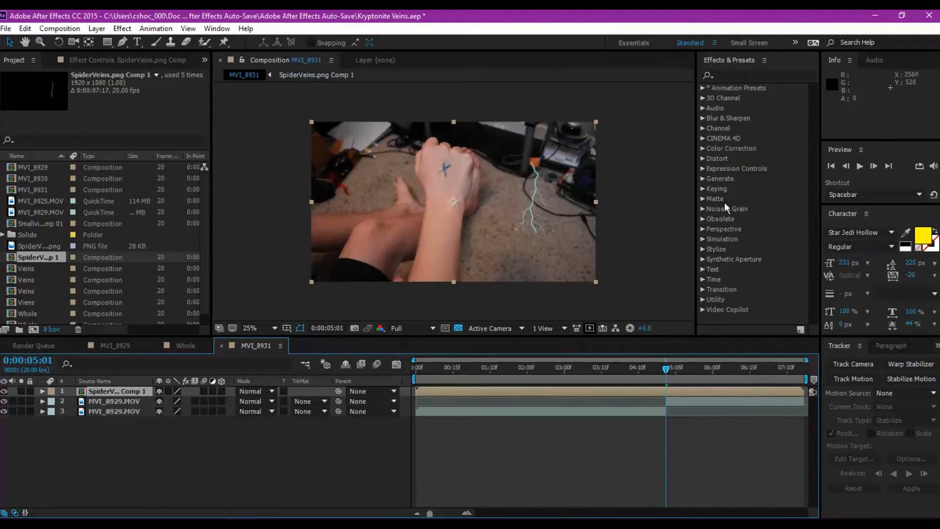
{"action": "left_click_drag", "start_coordinate": [537, 196], "coordinate": [450, 196]}
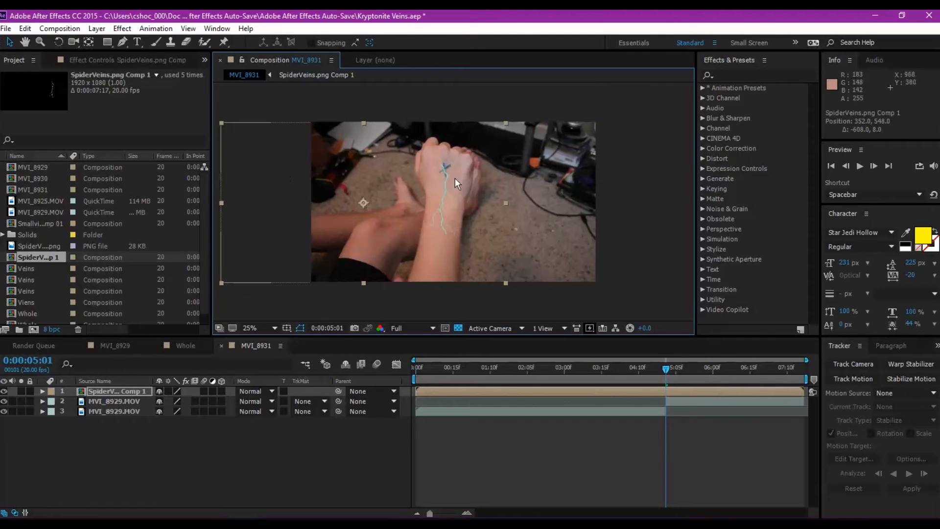
{"action": "key", "text": "period"}
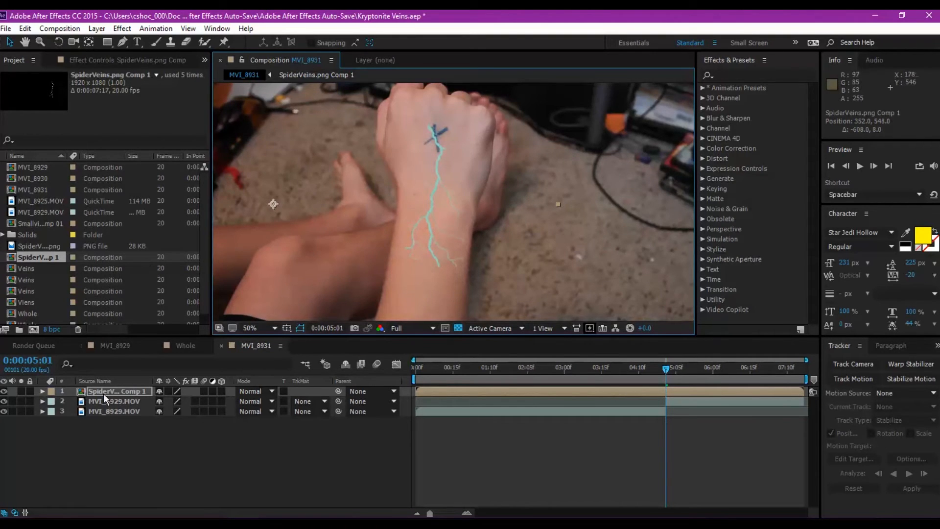
Flip the SpiderVeins.png Comp 1 layer vertically and move it back over the hand to about 354, 440.
{"action": "left_click", "coordinate": [117, 393]}
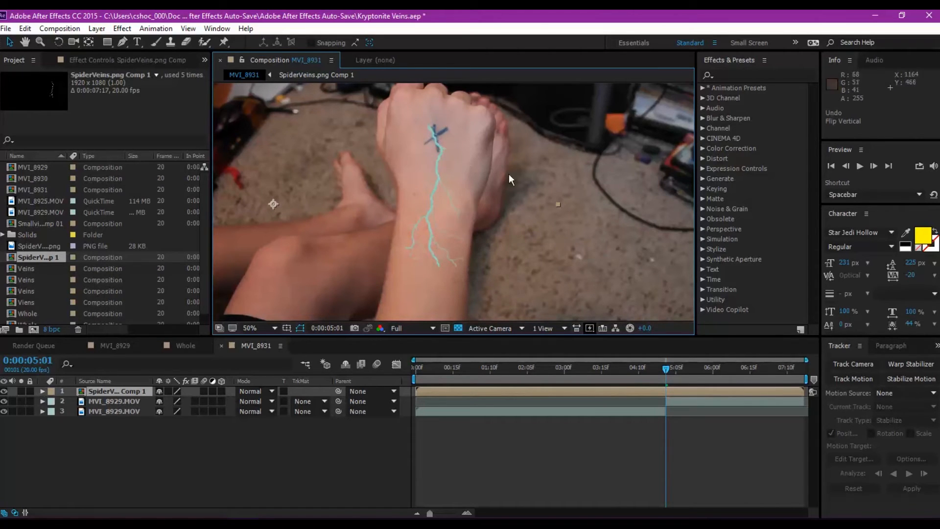
{"action": "right_click", "coordinate": [116, 390]}
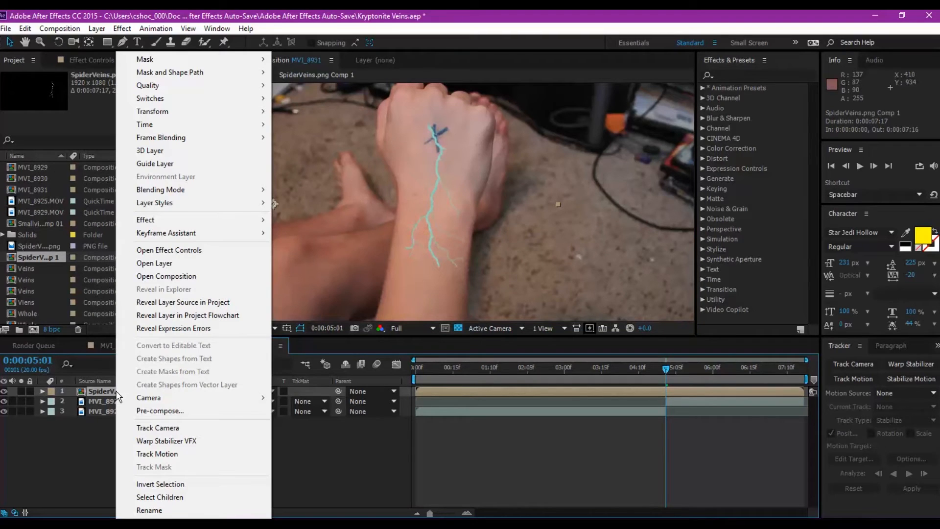
{"action": "mouse_move", "coordinate": [173, 114]}
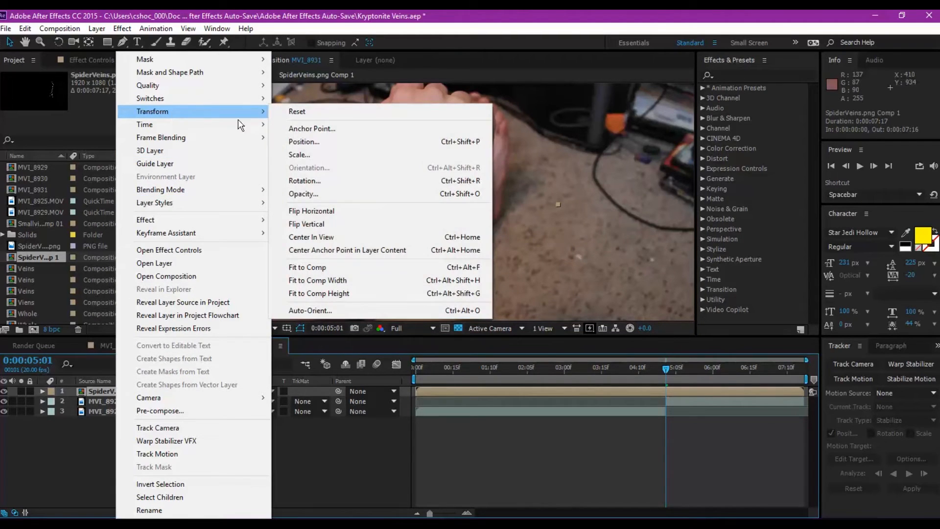
{"action": "left_click", "coordinate": [304, 220]}
{"action": "left_click_drag", "start_coordinate": [424, 191], "coordinate": [464, 193]}
{"action": "key", "text": "space"}
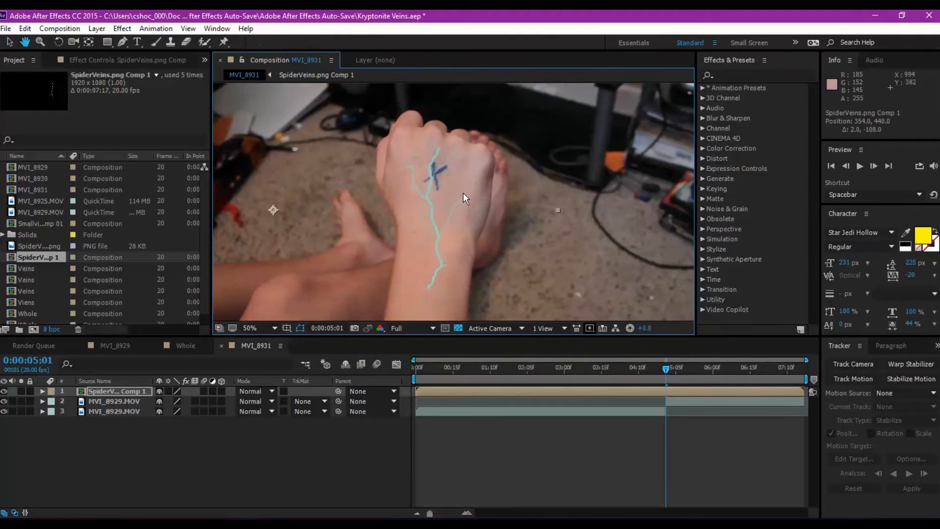
Stretch the veins layer slightly wider and taller, reposition it over the hand and forearm at about 266, 460, and deselect it.
{"action": "scroll", "coordinate": [464, 192], "scroll_direction": "down", "scroll_amount": 2}
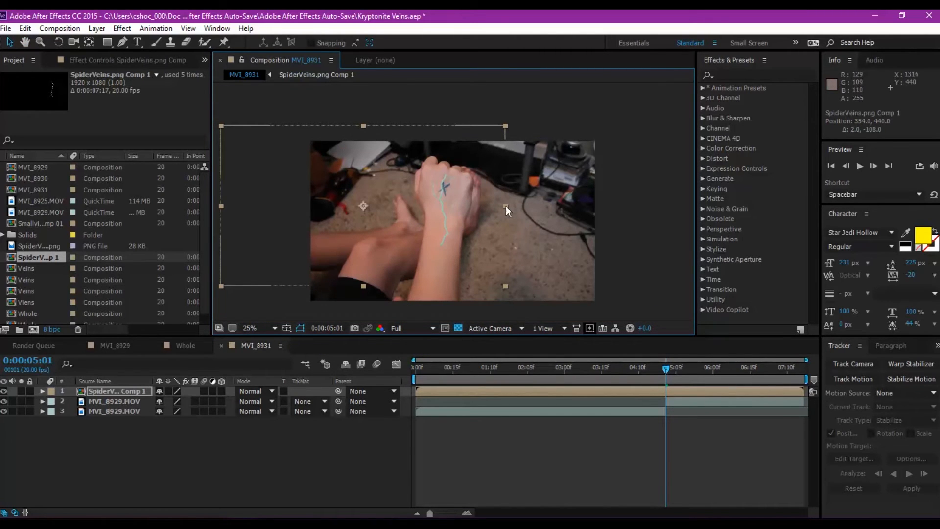
{"action": "left_click_drag", "start_coordinate": [507, 206], "coordinate": [446, 207]}
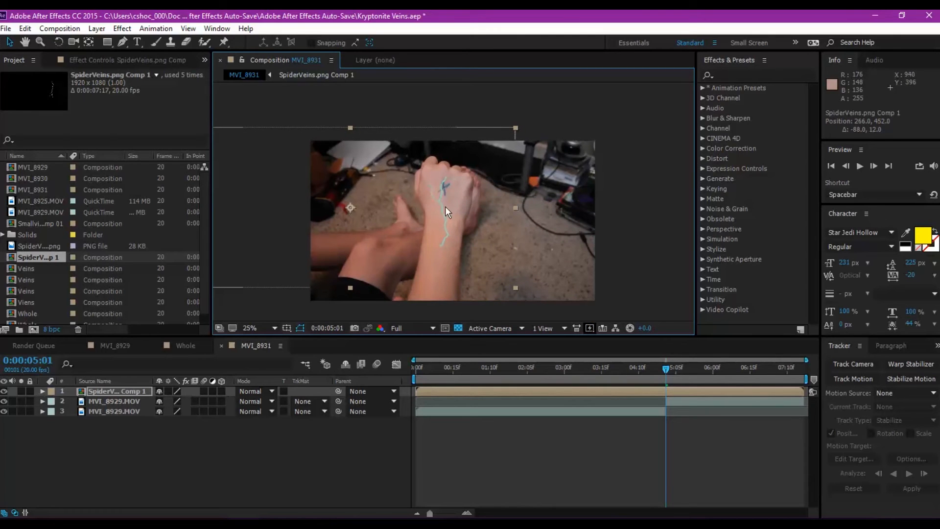
{"action": "left_click_drag", "start_coordinate": [348, 288], "coordinate": [347, 307]}
{"action": "left_click_drag", "start_coordinate": [458, 193], "coordinate": [456, 200]}
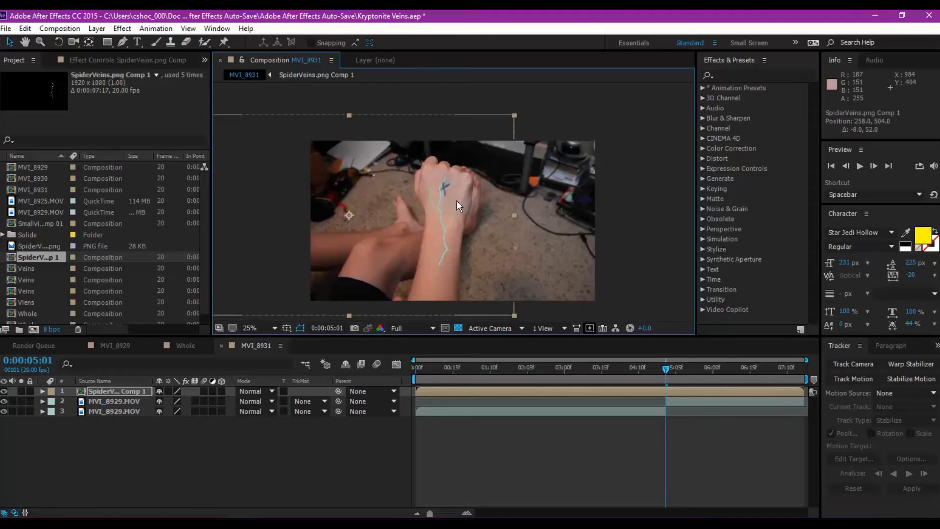
{"action": "left_click_drag", "start_coordinate": [349, 315], "coordinate": [349, 301]}
{"action": "left_click_drag", "start_coordinate": [448, 227], "coordinate": [445, 216]}
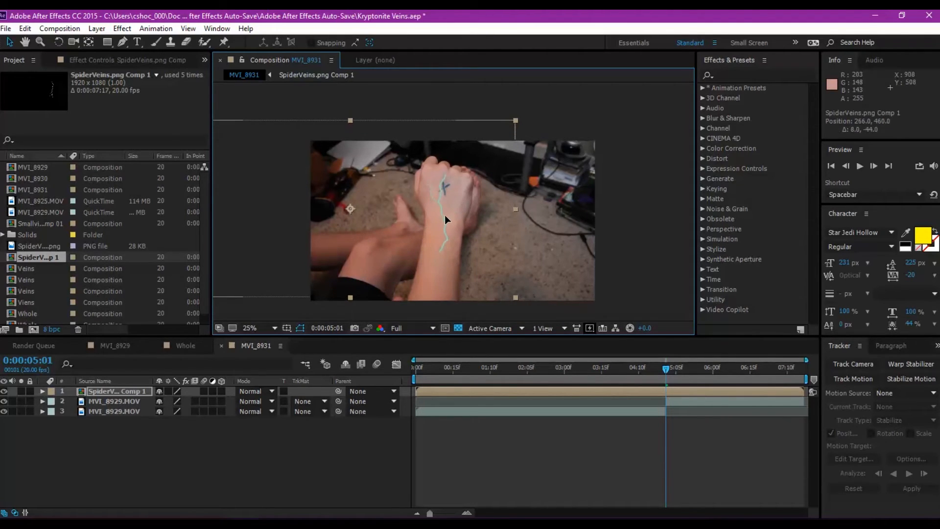
{"action": "left_click", "coordinate": [219, 468]}
{"action": "scroll", "coordinate": [483, 230], "scroll_direction": "up", "scroll_amount": 2}
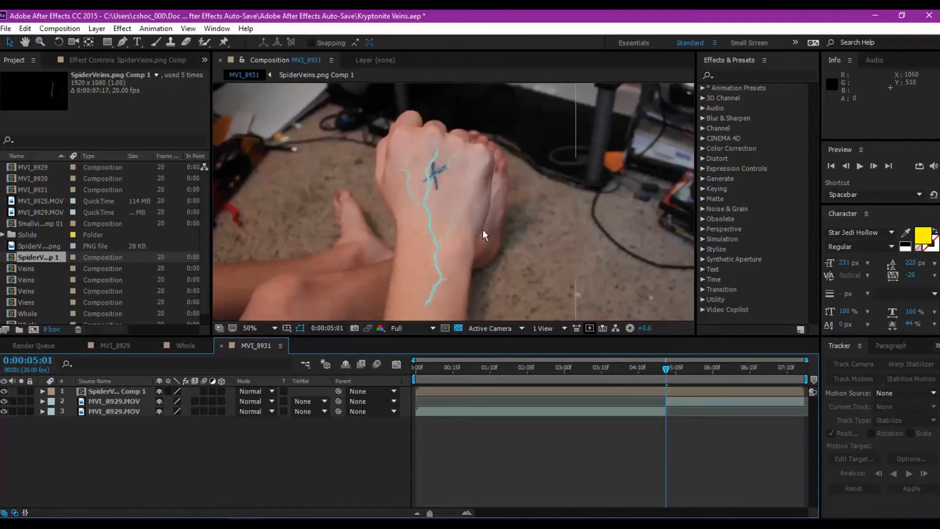
Fine-tune the veins layer's position over the back of the hand to 264, 460.
{"action": "mouse_move", "coordinate": [529, 217]}
{"action": "left_mouse_down"}
{"action": "mouse_move", "coordinate": [525, 169]}
{"action": "mouse_move", "coordinate": [524, 199]}
{"action": "left_mouse_up"}
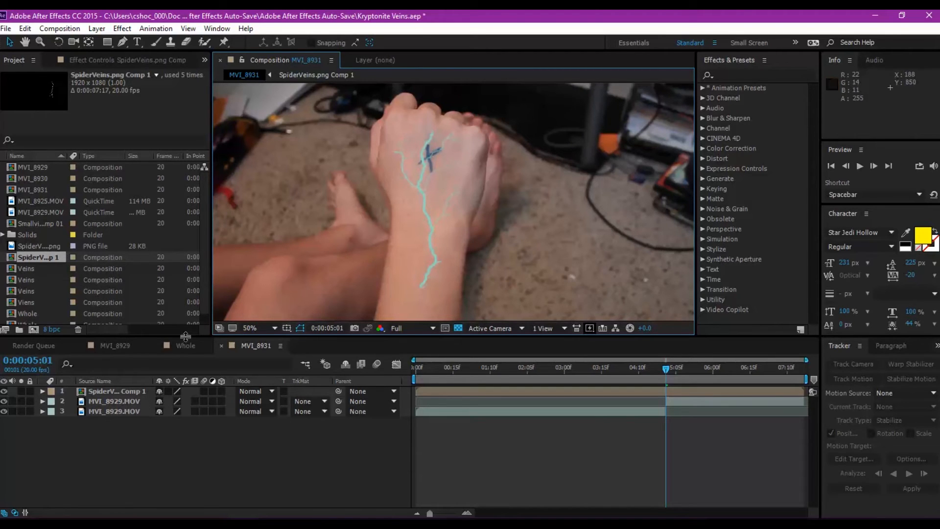
{"action": "left_click", "coordinate": [131, 391]}
{"action": "right_click", "coordinate": [425, 190]}
{"action": "left_click", "coordinate": [422, 190]}
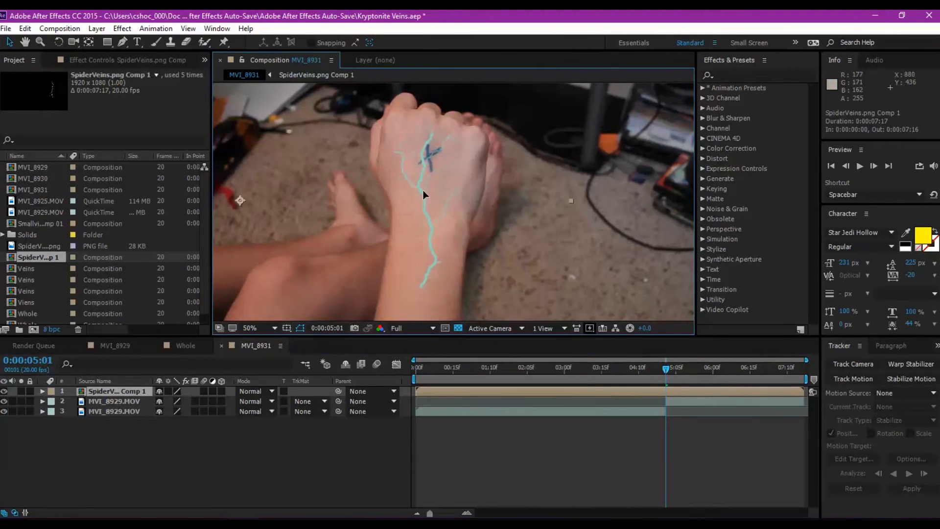
{"action": "left_click_drag", "start_coordinate": [426, 204], "coordinate": [425, 201]}
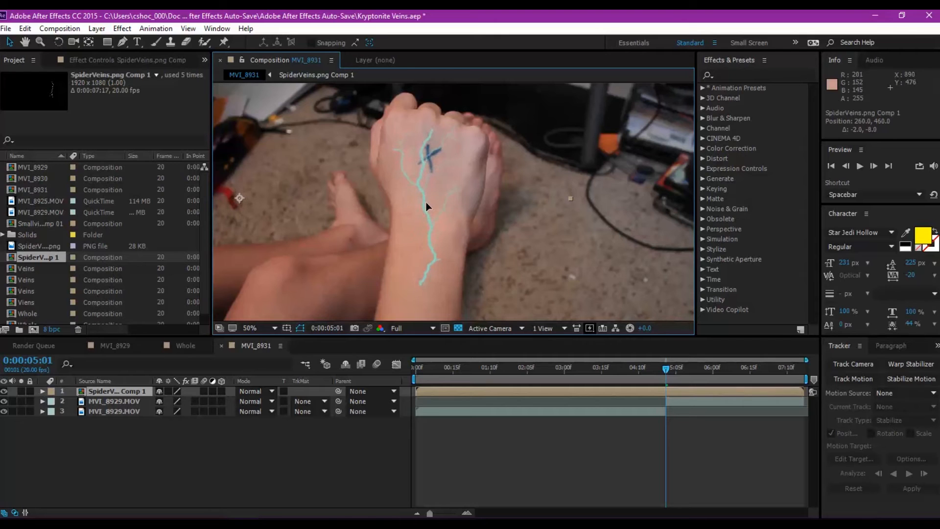
{"action": "key", "text": "Right"}
{"action": "key", "text": "Right"}
{"action": "key", "text": "Right"}
{"action": "key", "text": "Right"}
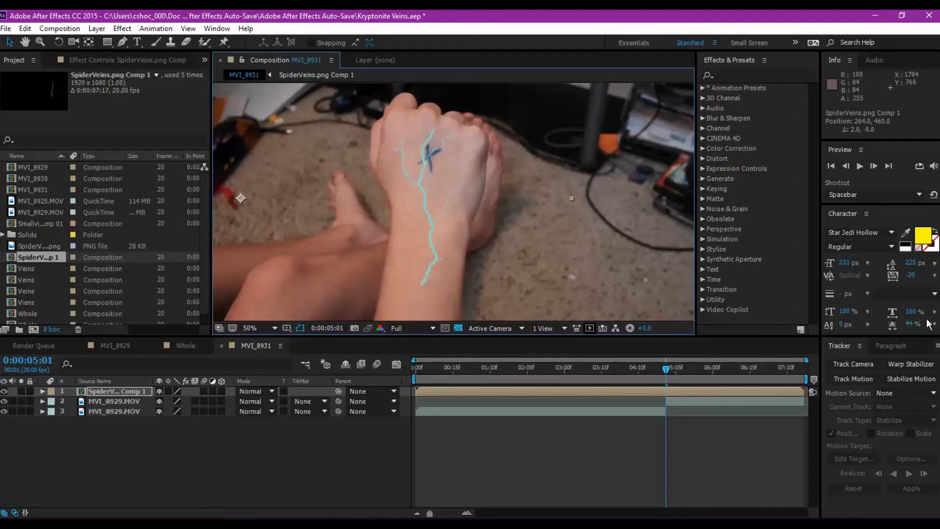
Trim the start of the SpiderVeins.png Comp 1 layer to 0:00:05:01 and set its blending mode to Darken.
{"action": "left_click", "coordinate": [122, 391]}
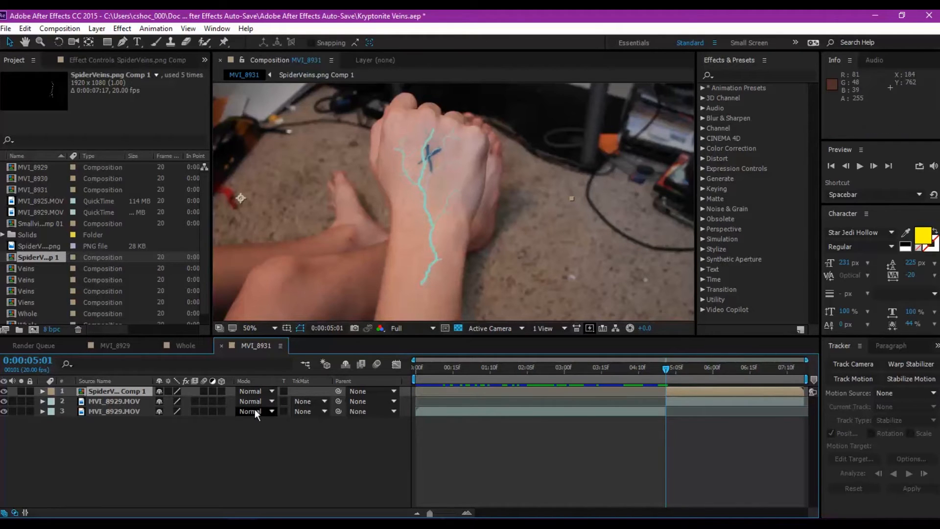
{"action": "left_click", "coordinate": [257, 390]}
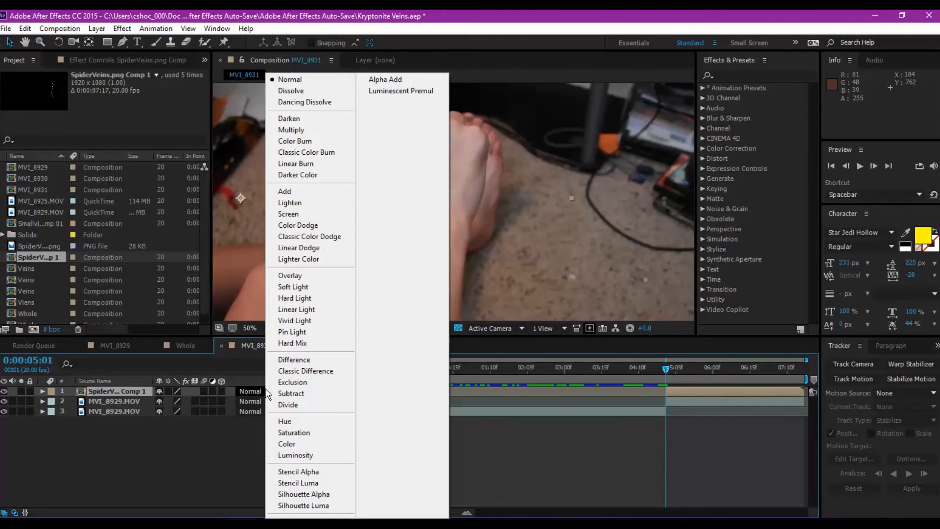
{"action": "left_click", "coordinate": [286, 118]}
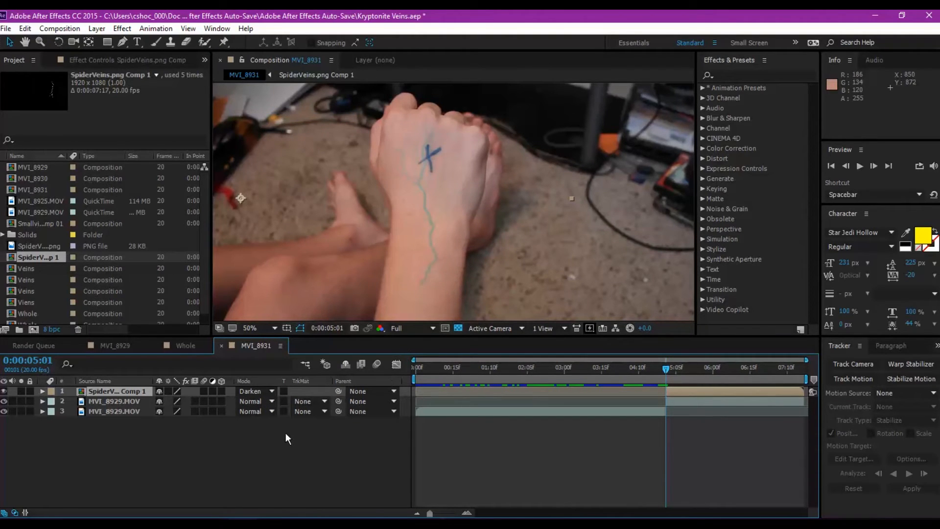
Apply Hue/Saturation to the veins layer with Master Hue -52°, Master Saturation 51 and Master Lightness -61.
{"action": "left_click", "coordinate": [702, 148]}
{"action": "left_click_drag", "start_coordinate": [743, 320], "coordinate": [102, 389]}
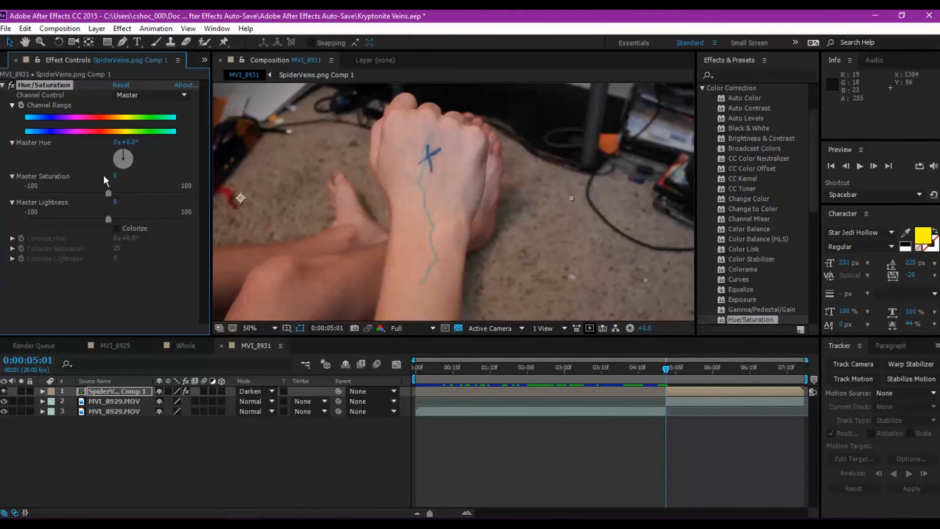
{"action": "mouse_move", "coordinate": [125, 157]}
{"action": "left_mouse_down"}
{"action": "mouse_move", "coordinate": [132, 169]}
{"action": "mouse_move", "coordinate": [128, 146]}
{"action": "mouse_move", "coordinate": [105, 158]}
{"action": "mouse_move", "coordinate": [115, 148]}
{"action": "left_mouse_up"}
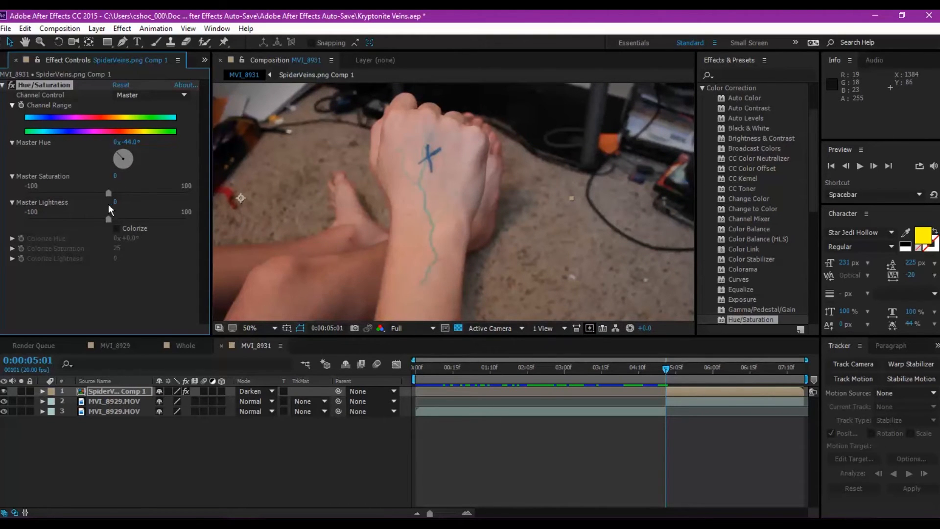
{"action": "left_click_drag", "start_coordinate": [109, 193], "coordinate": [157, 192]}
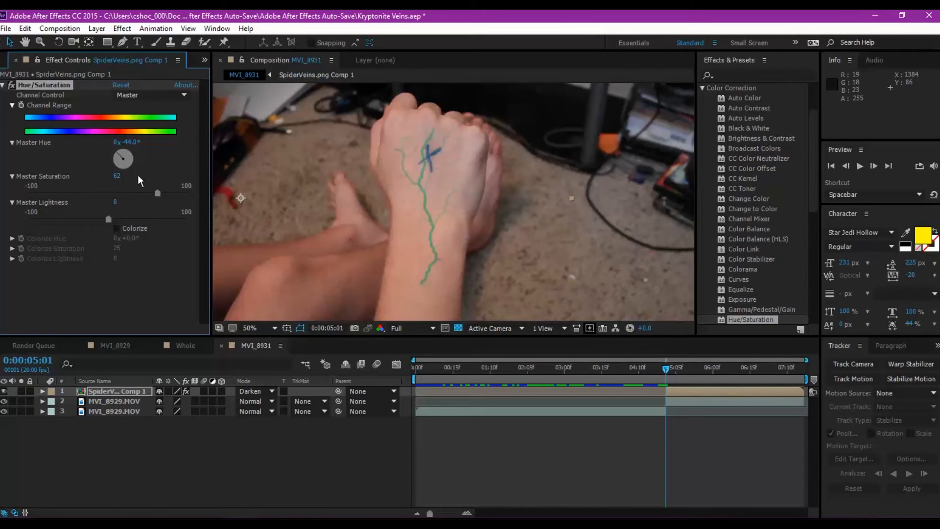
{"action": "left_click_drag", "start_coordinate": [123, 161], "coordinate": [119, 159]}
{"action": "left_click_drag", "start_coordinate": [108, 219], "coordinate": [61, 233]}
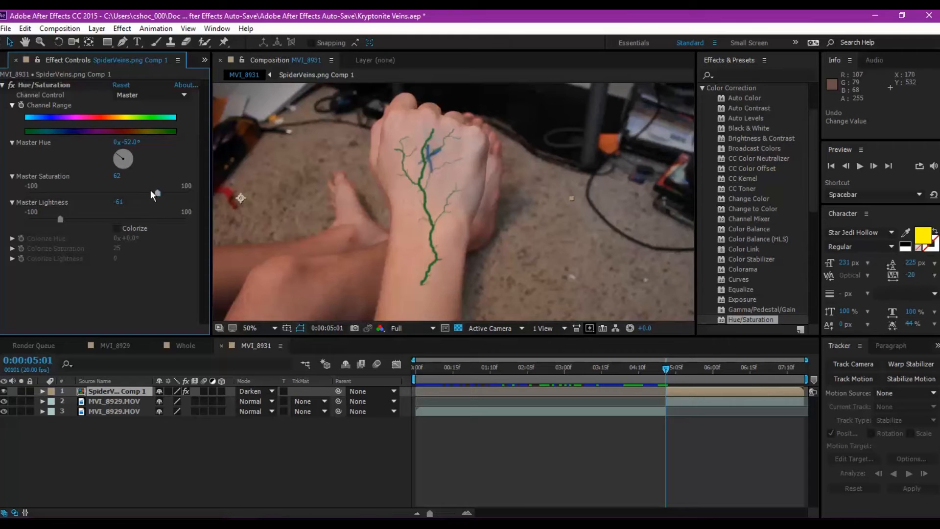
{"action": "left_click_drag", "start_coordinate": [156, 193], "coordinate": [149, 198]}
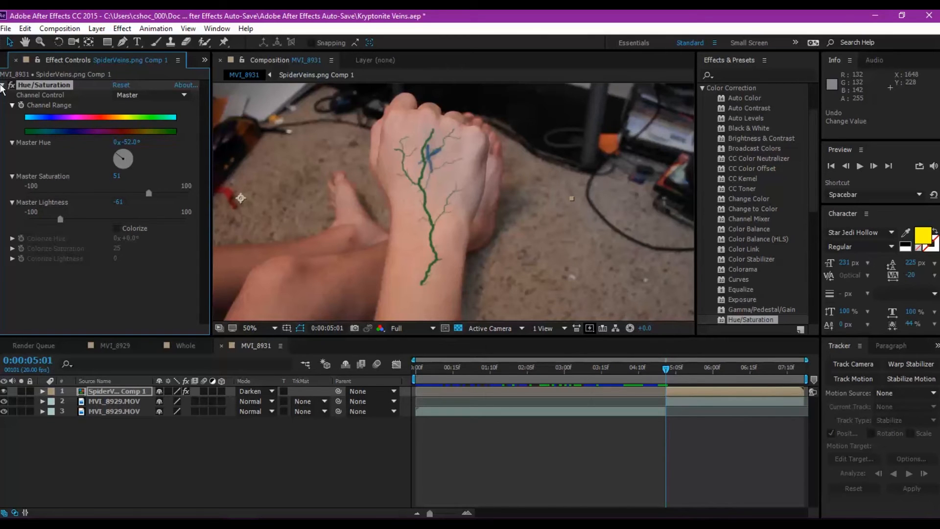
{"action": "left_click", "coordinate": [2, 85]}
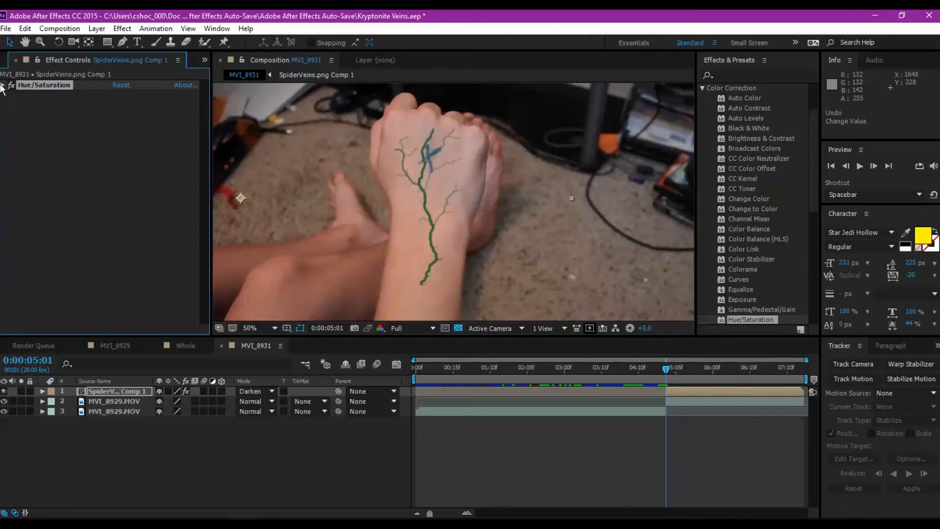
Pre-compose the SpiderVeins.png Comp 1 layer as Ducks, moving all attributes into the new composition.
{"action": "left_click", "coordinate": [127, 392]}
{"action": "right_click", "coordinate": [127, 392]}
{"action": "left_click", "coordinate": [113, 392]}
{"action": "right_click", "coordinate": [113, 392]}
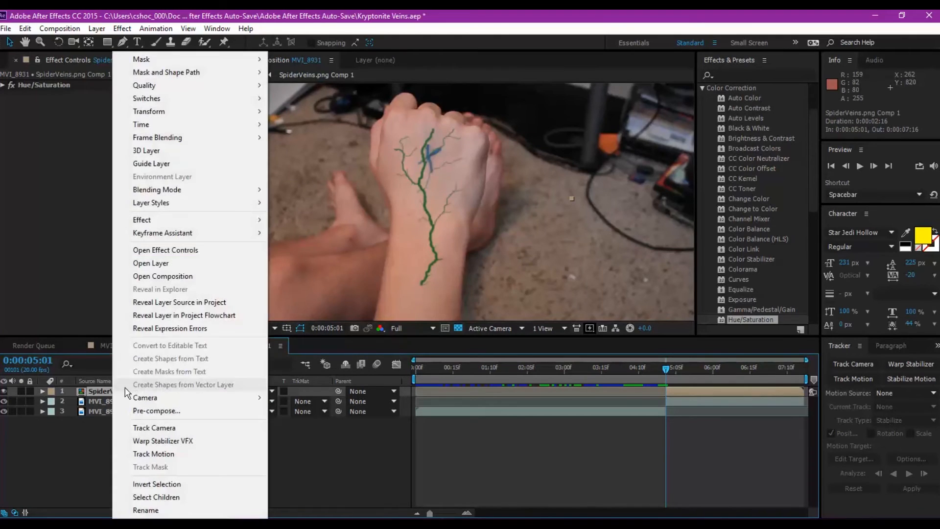
{"action": "left_click", "coordinate": [159, 413]}
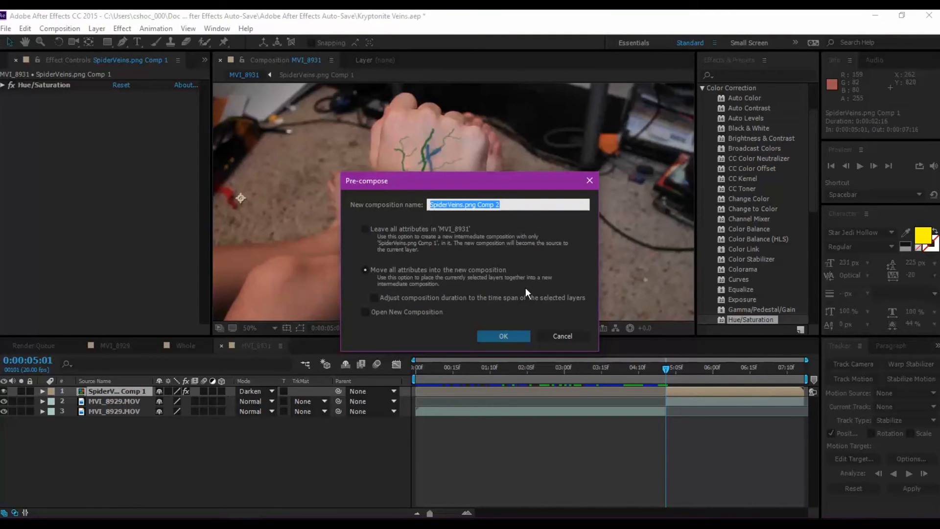
{"action": "type", "text": "Ducks"}
{"action": "key", "text": "Return"}
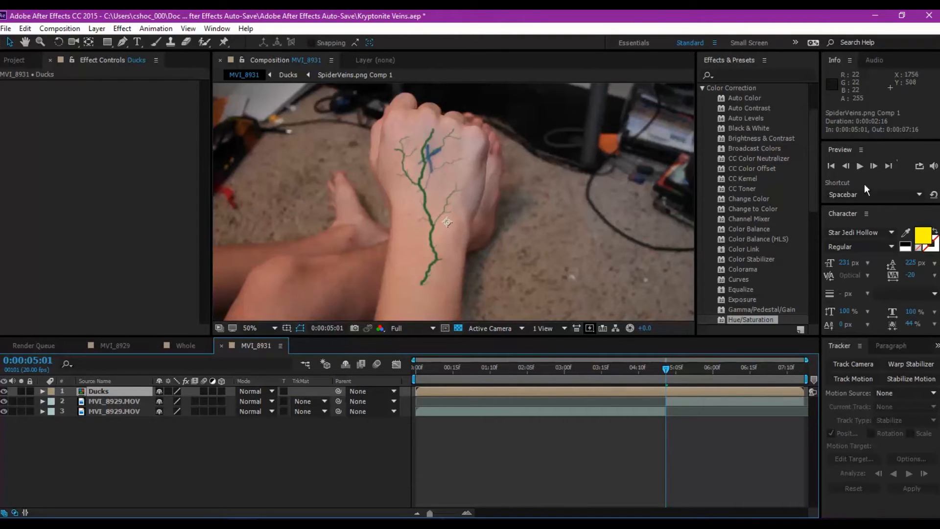
Apply Fast Blur to the Ducks layer with a Blurriness of 10.
{"action": "left_click", "coordinate": [704, 88]}
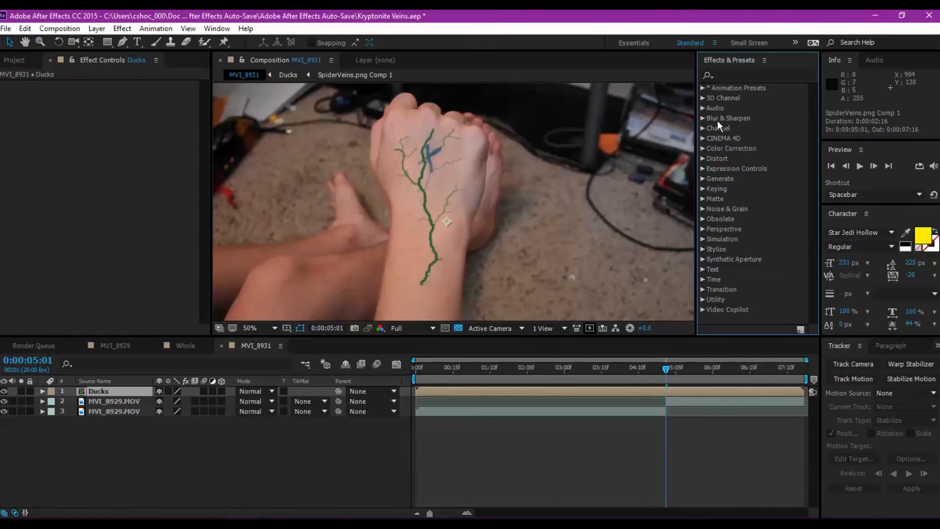
{"action": "left_click", "coordinate": [703, 118]}
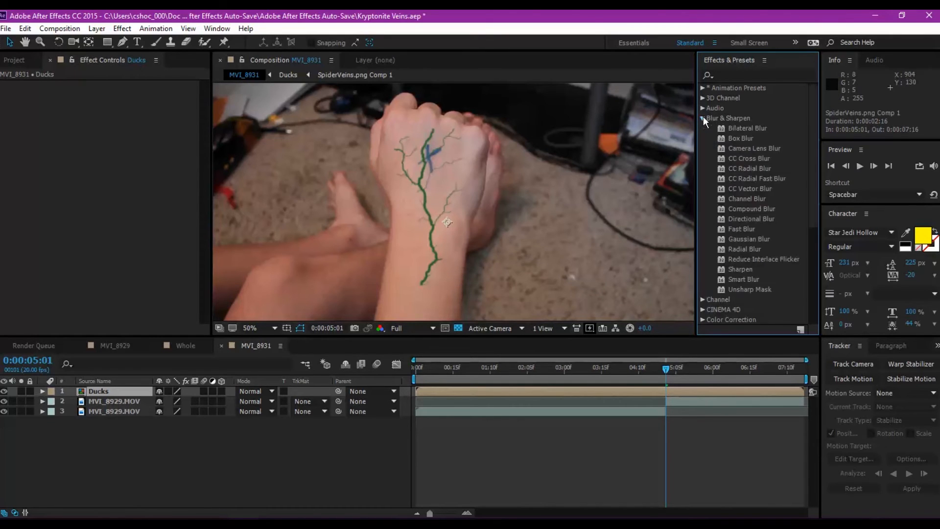
{"action": "left_click_drag", "start_coordinate": [752, 232], "coordinate": [119, 394]}
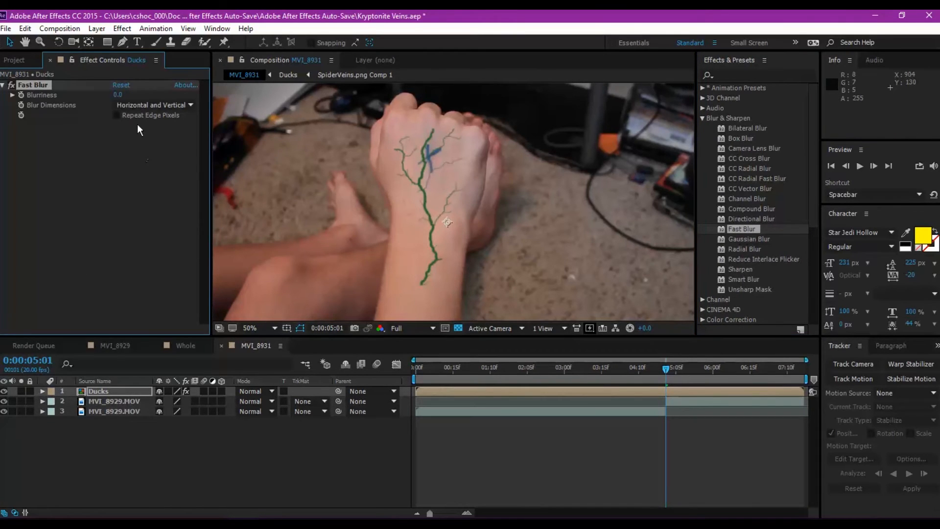
{"action": "left_click", "coordinate": [120, 94]}
{"action": "left_click_drag", "start_coordinate": [129, 95], "coordinate": [84, 99]}
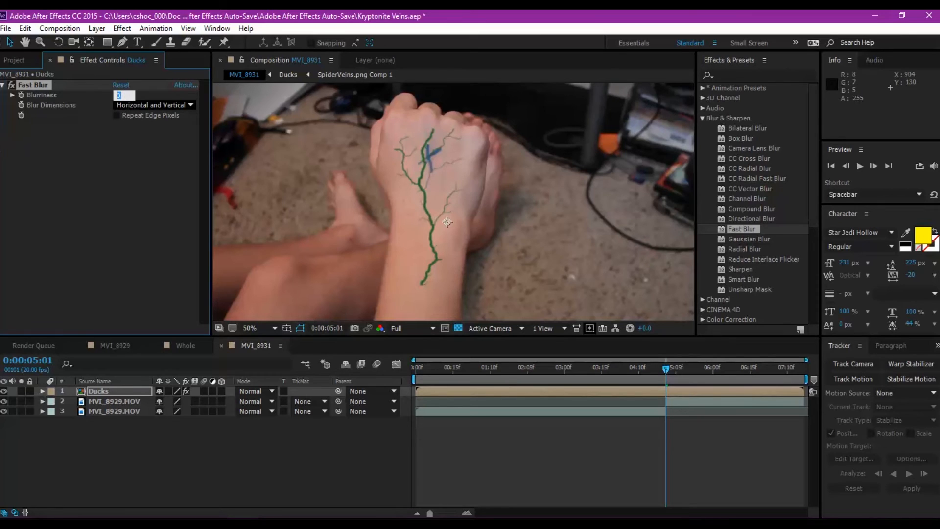
{"action": "type", "text": "10"}
{"action": "key", "text": "Return"}
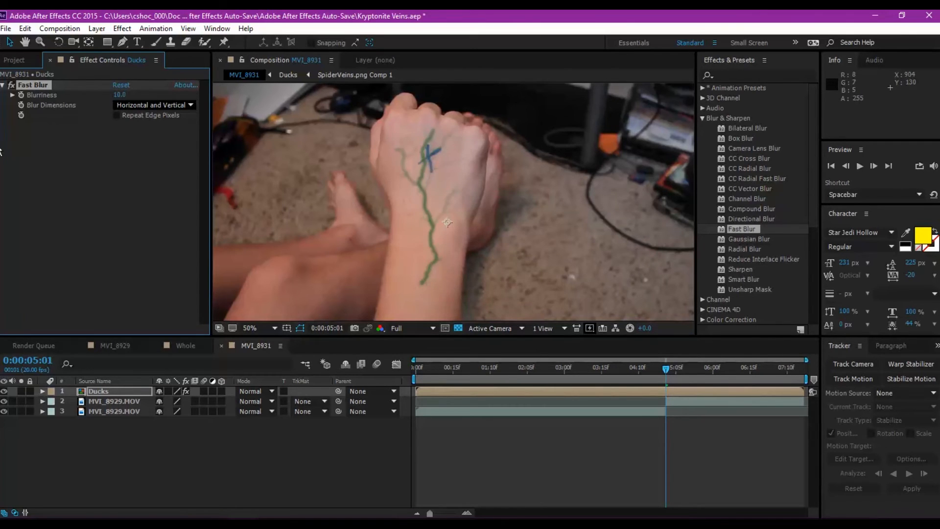
{"action": "left_click", "coordinate": [2, 84]}
Lower the opacity of the Ducks layer to 54%.
{"action": "left_click", "coordinate": [42, 391]}
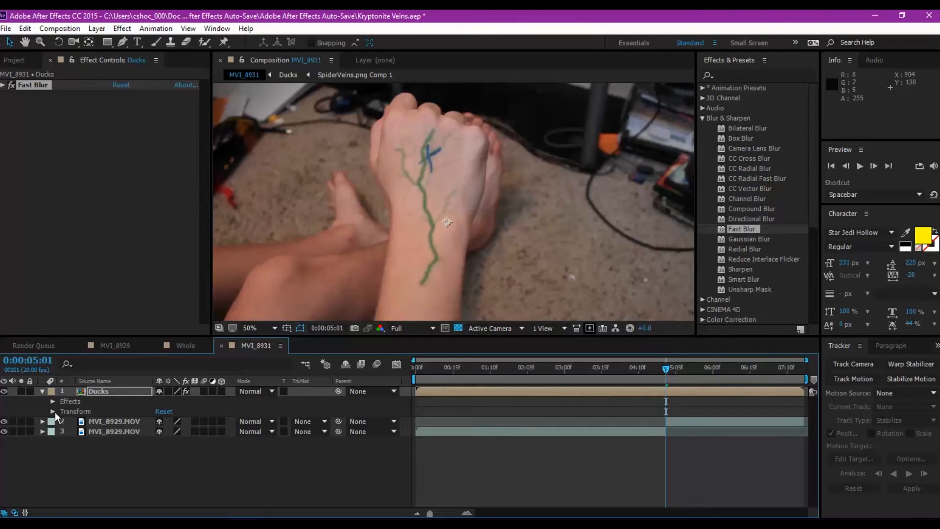
{"action": "left_click", "coordinate": [52, 412]}
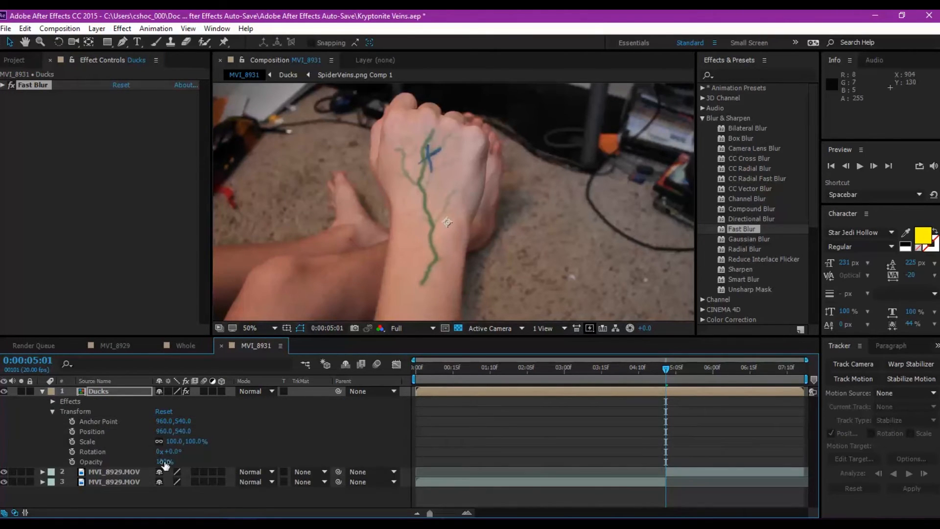
{"action": "mouse_move", "coordinate": [148, 462]}
{"action": "left_mouse_down"}
{"action": "mouse_move", "coordinate": [127, 468]}
{"action": "mouse_move", "coordinate": [139, 466]}
{"action": "left_mouse_up"}
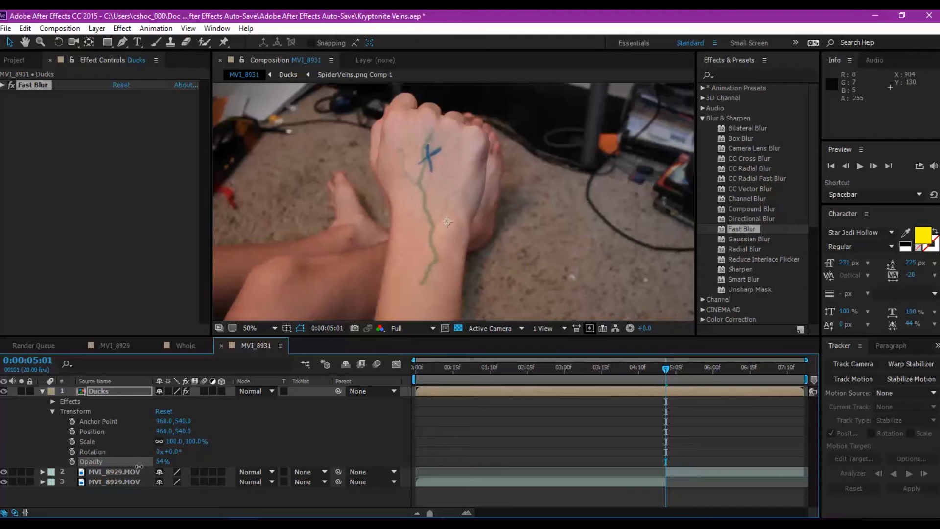
{"action": "left_click_drag", "start_coordinate": [139, 466], "coordinate": [140, 467]}
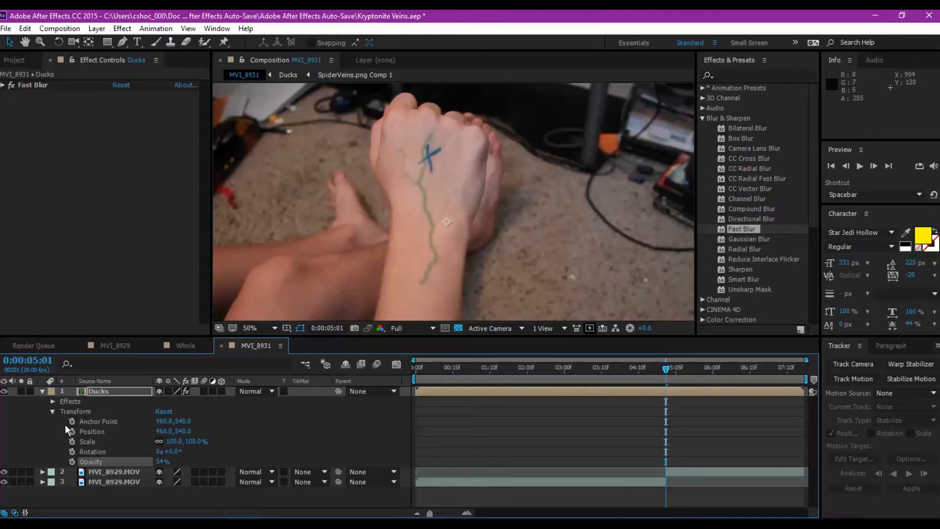
{"action": "left_click", "coordinate": [42, 392]}
{"action": "scroll", "coordinate": [479, 190], "scroll_direction": "down", "scroll_amount": 1}
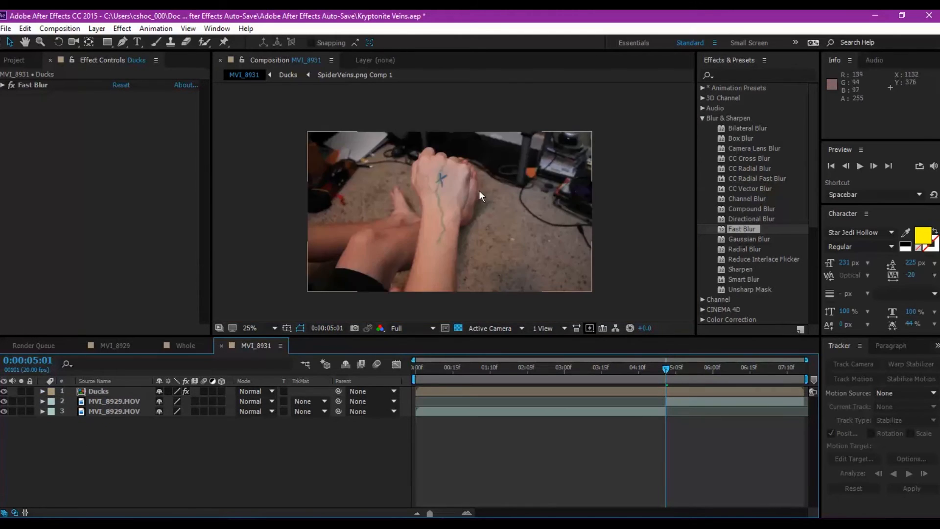
Trim the start of the Ducks layer to the current time of 0:00:05:01.
{"action": "scroll", "coordinate": [472, 230], "scroll_direction": "up", "scroll_amount": 3}
{"action": "scroll", "coordinate": [469, 207], "scroll_direction": "up", "scroll_amount": 2}
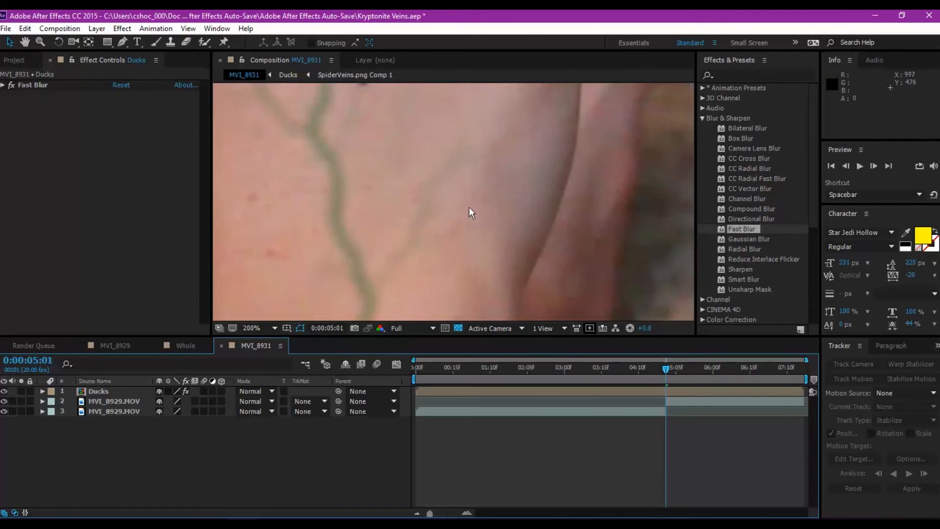
{"action": "scroll", "coordinate": [468, 207], "scroll_direction": "down", "scroll_amount": 4}
{"action": "scroll", "coordinate": [461, 191], "scroll_direction": "up", "scroll_amount": 2}
{"action": "scroll", "coordinate": [472, 211], "scroll_direction": "down", "scroll_amount": 2}
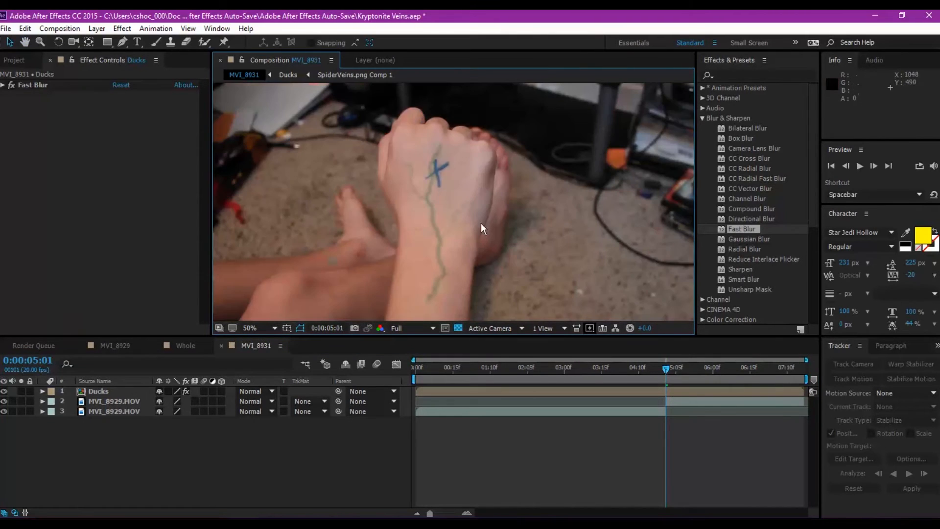
{"action": "left_click_drag", "start_coordinate": [480, 186], "coordinate": [482, 197]}
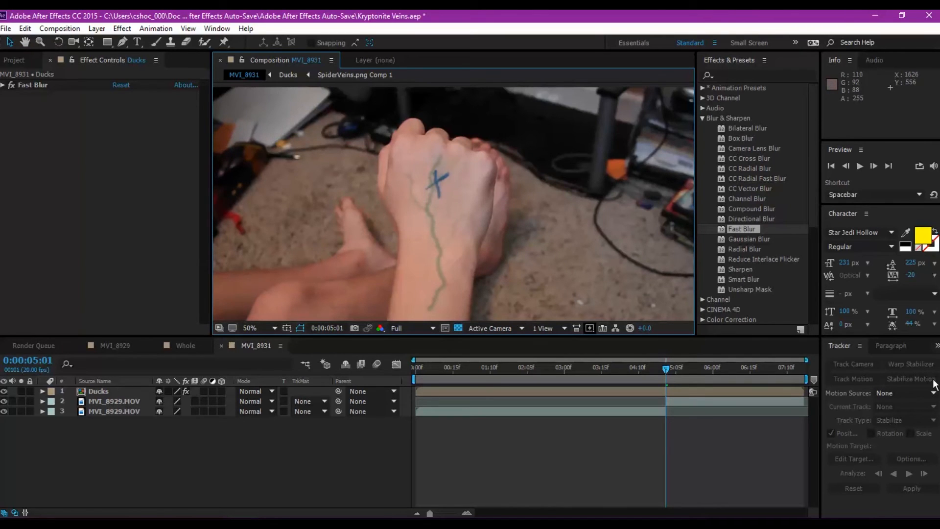
{"action": "left_click", "coordinate": [450, 393]}
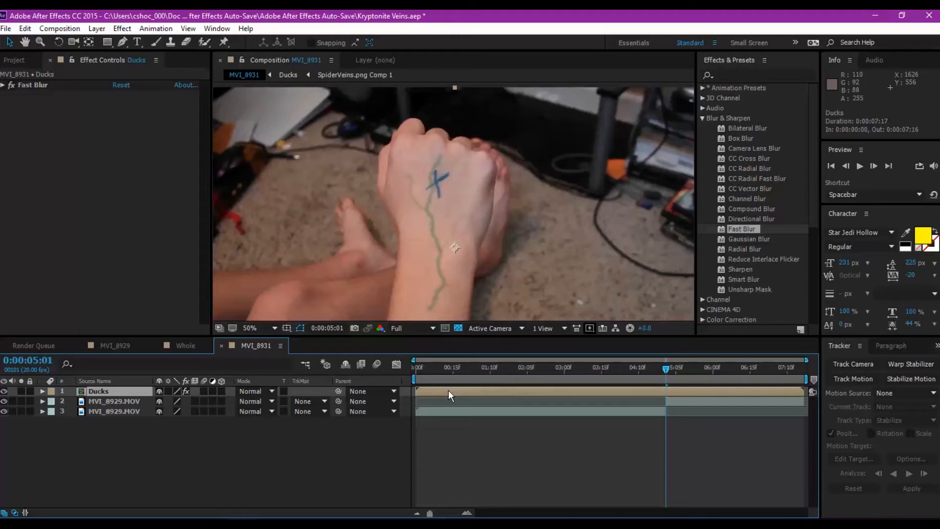
{"action": "key", "text": "alt+bracketleft"}
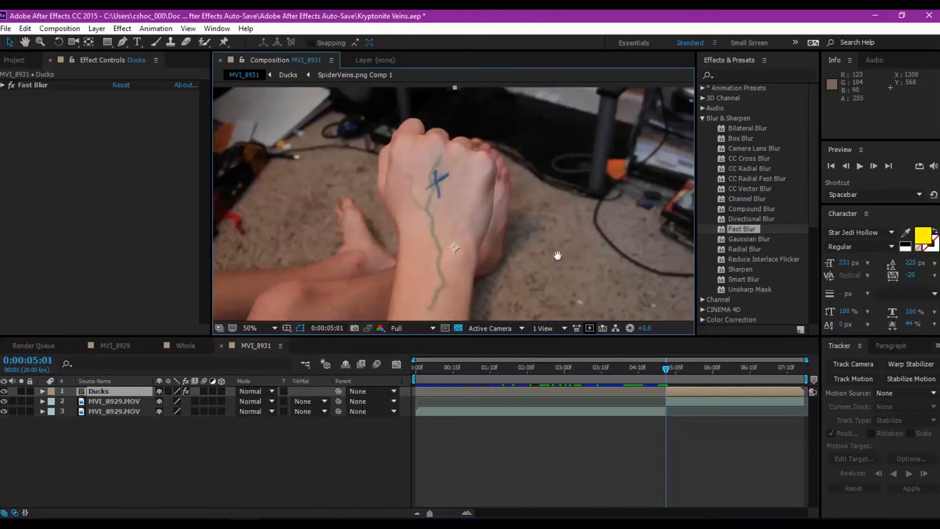
Lower the opacity of the Ducks layer to 30%.
{"action": "scroll", "coordinate": [539, 225], "scroll_direction": "down", "scroll_amount": 2}
{"action": "scroll", "coordinate": [501, 208], "scroll_direction": "up", "scroll_amount": 2}
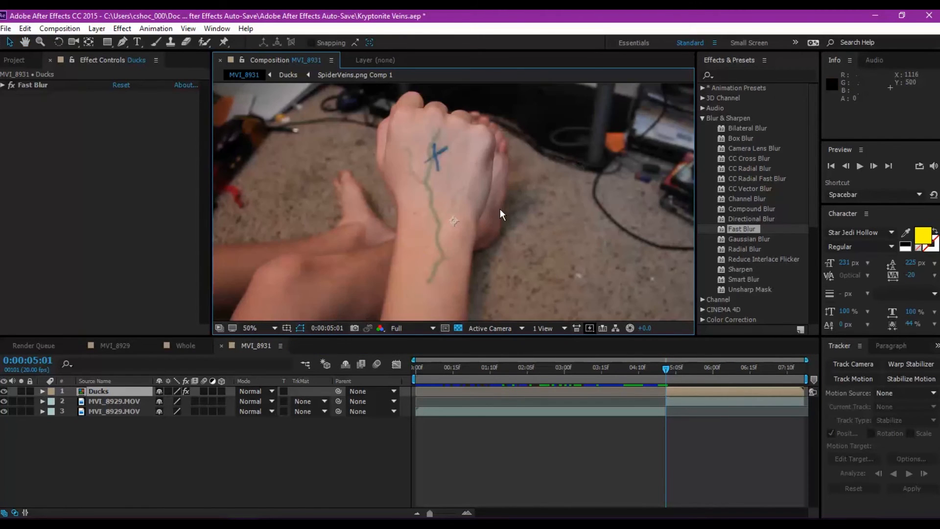
{"action": "left_click_drag", "start_coordinate": [500, 209], "coordinate": [480, 266]}
{"action": "scroll", "coordinate": [500, 188], "scroll_direction": "up", "scroll_amount": 1}
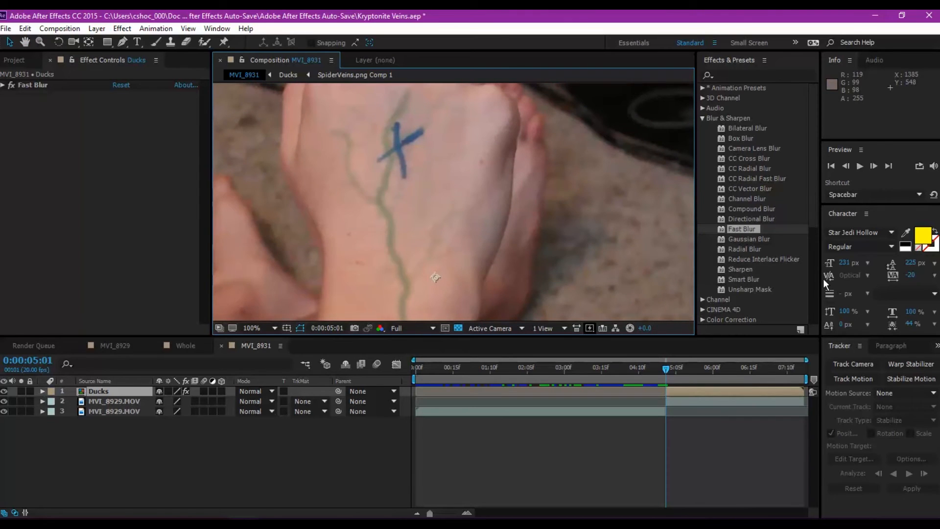
{"action": "left_click", "coordinate": [43, 391]}
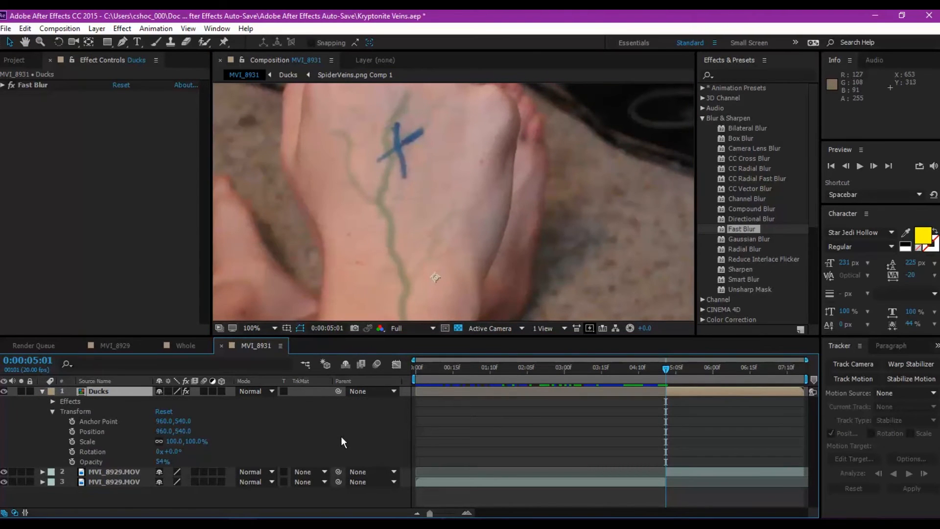
{"action": "left_click_drag", "start_coordinate": [158, 462], "coordinate": [153, 469]}
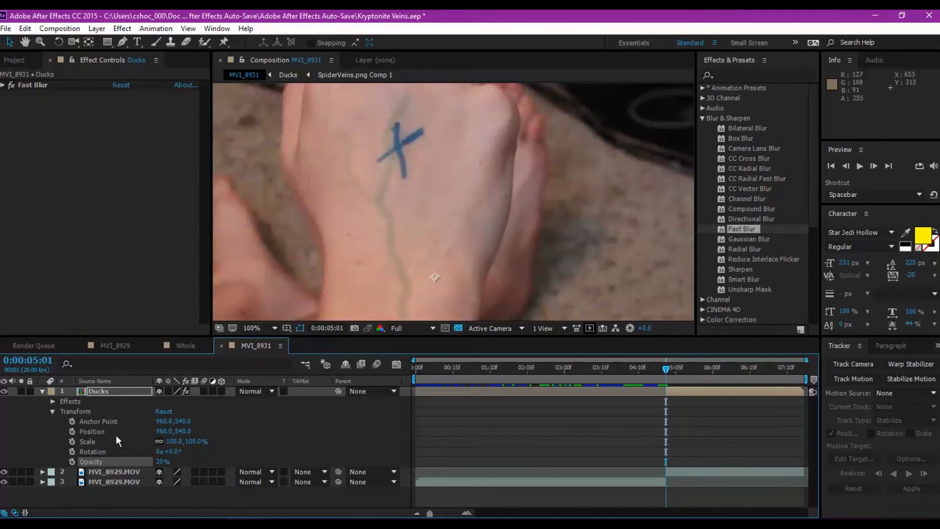
{"action": "left_click", "coordinate": [42, 389]}
Duplicate the Ducks layer twice and move the topmost copy down along the forearm to about 968, 740.
{"action": "scroll", "coordinate": [425, 211], "scroll_direction": "down", "scroll_amount": 2}
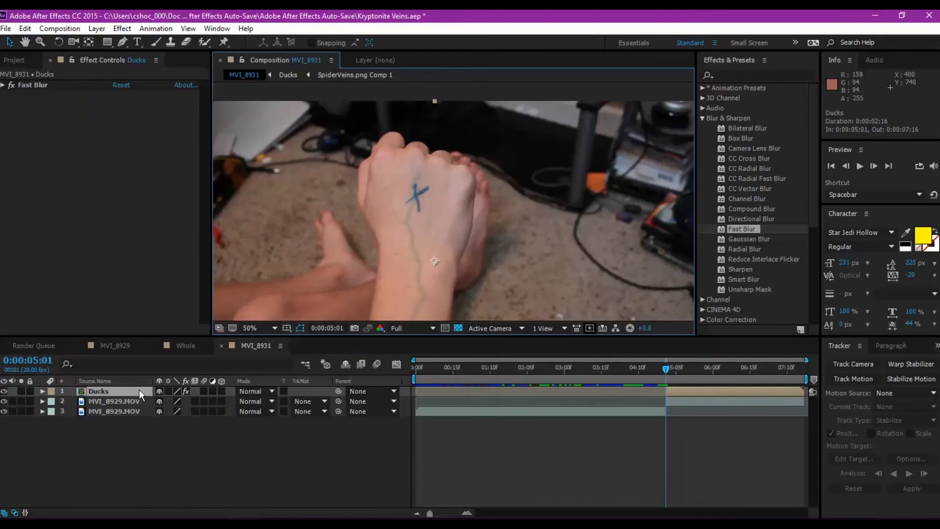
{"action": "key", "text": "ctrl+d"}
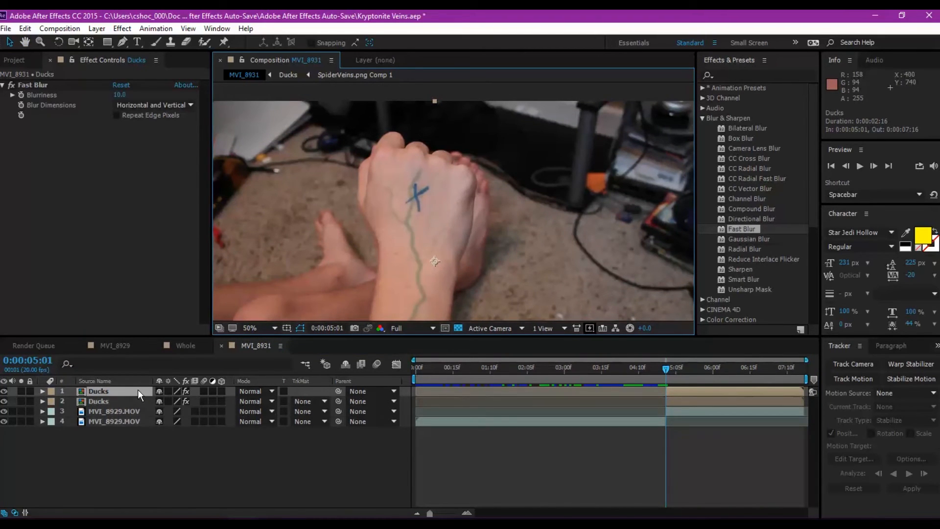
{"action": "key", "text": "ctrl+d"}
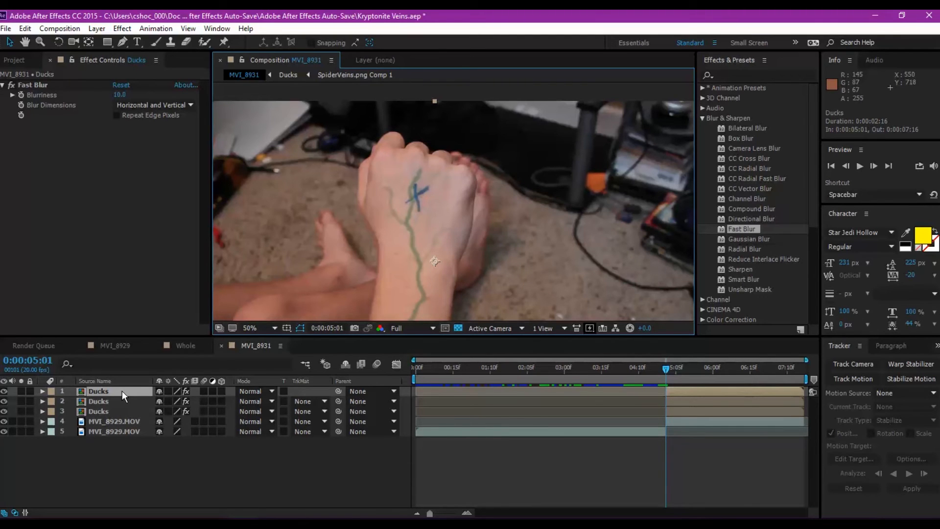
{"action": "left_click_drag", "start_coordinate": [441, 226], "coordinate": [442, 178]}
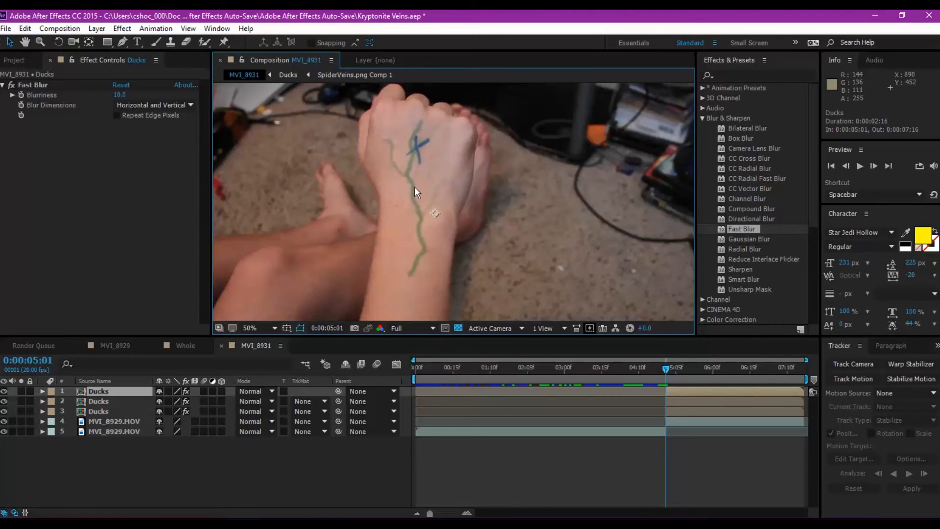
{"action": "left_click_drag", "start_coordinate": [413, 188], "coordinate": [460, 215]}
{"action": "left_click_drag", "start_coordinate": [405, 225], "coordinate": [425, 205]}
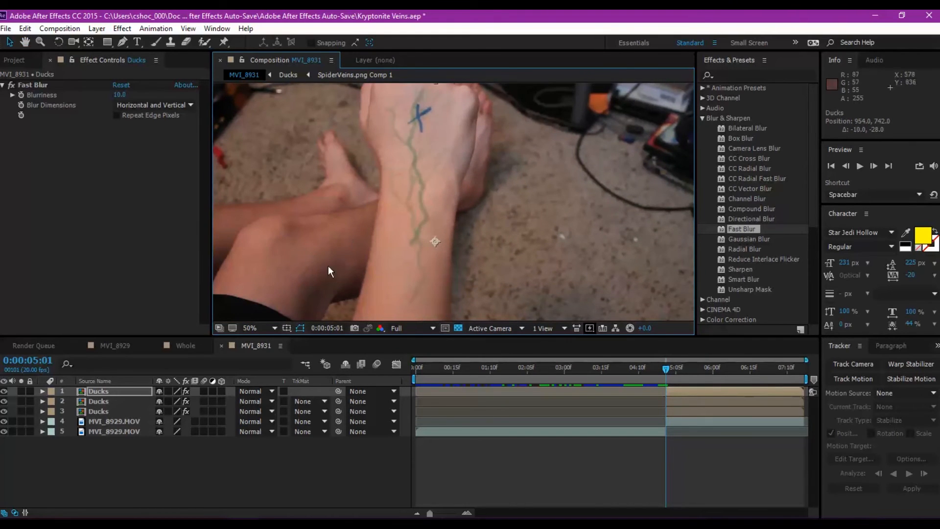
{"action": "left_click_drag", "start_coordinate": [401, 210], "coordinate": [404, 210]}
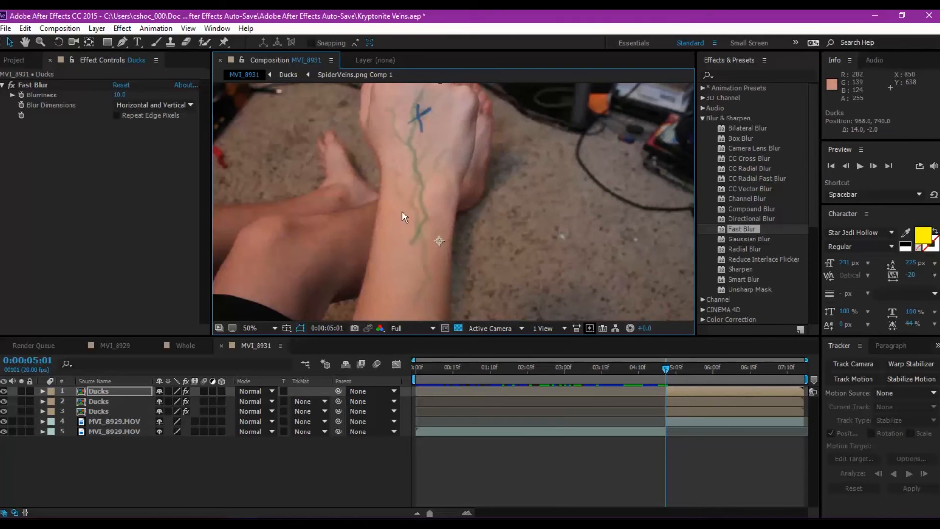
Add a vertically flipped duplicate of the topmost Ducks layer and place it lower on the forearm at about 892, 830.
{"action": "left_click", "coordinate": [118, 391]}
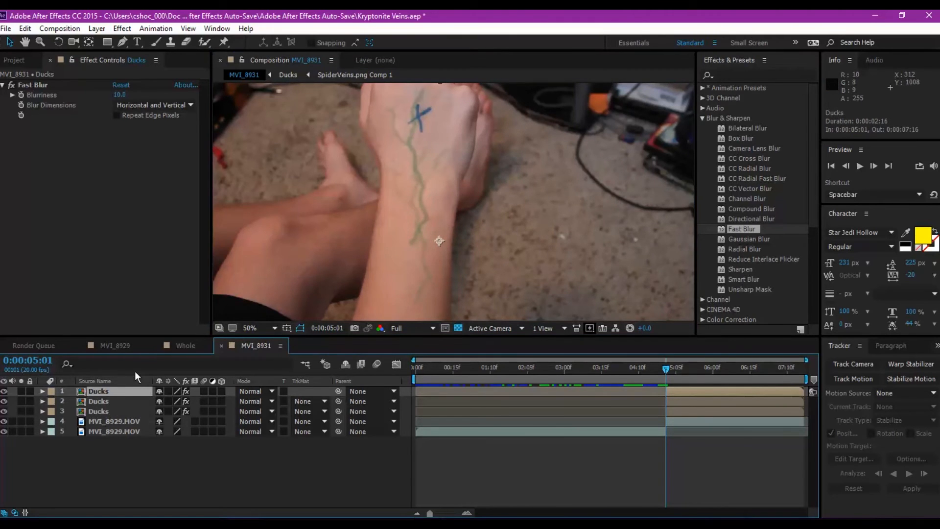
{"action": "key", "text": "ctrl+d"}
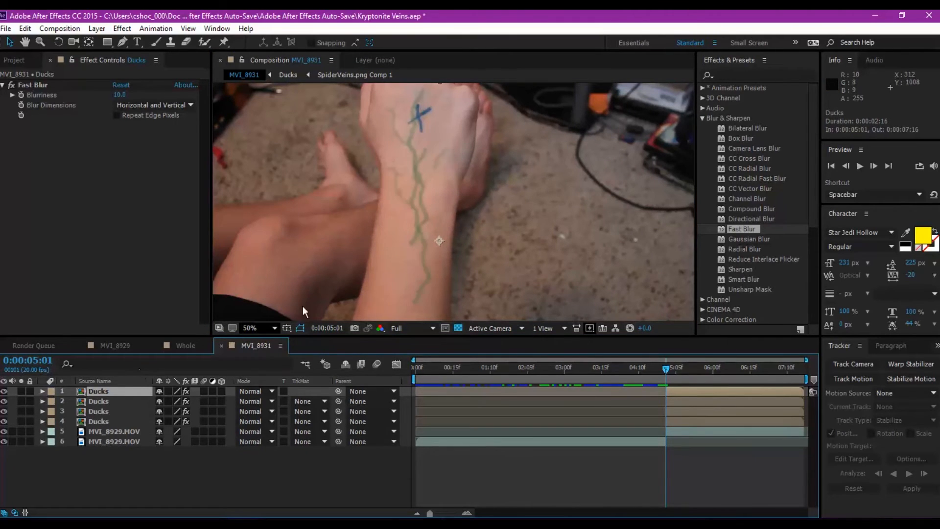
{"action": "right_click", "coordinate": [110, 387]}
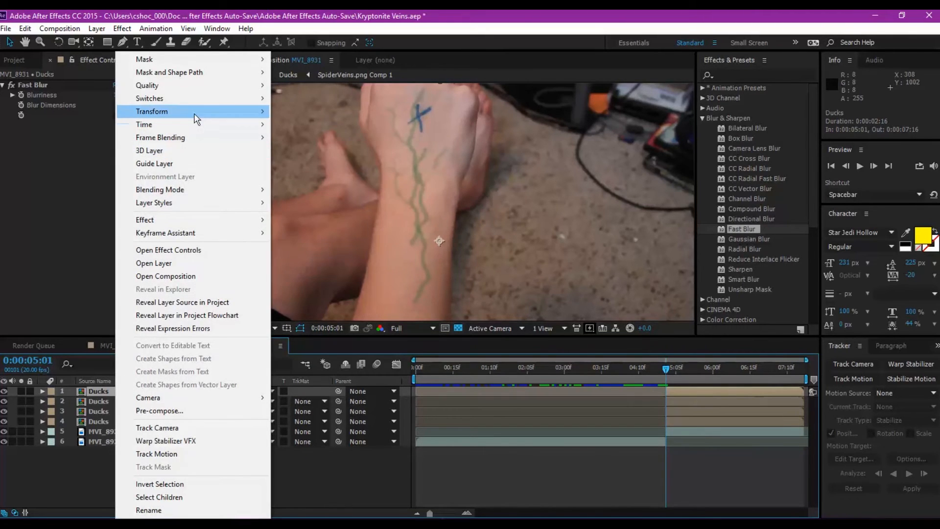
{"action": "mouse_move", "coordinate": [196, 119]}
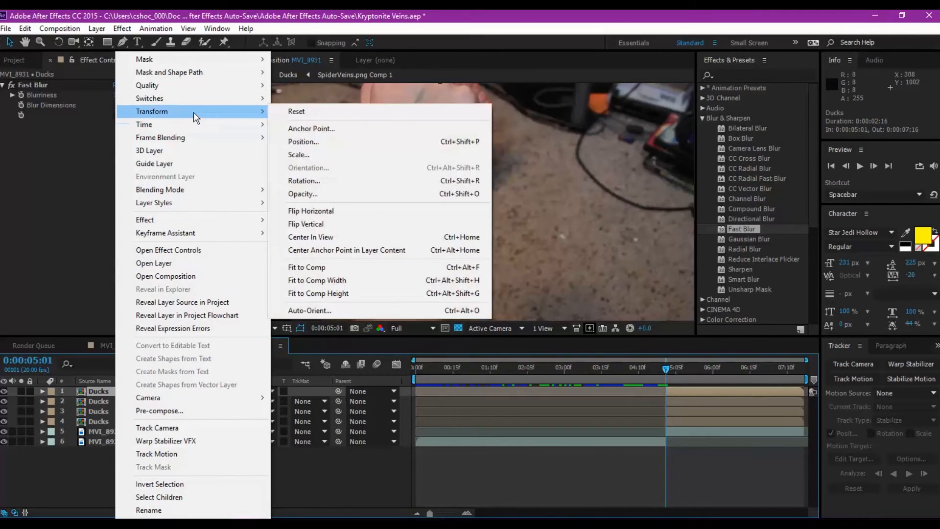
{"action": "left_click", "coordinate": [320, 223]}
{"action": "left_click_drag", "start_coordinate": [419, 207], "coordinate": [389, 233]}
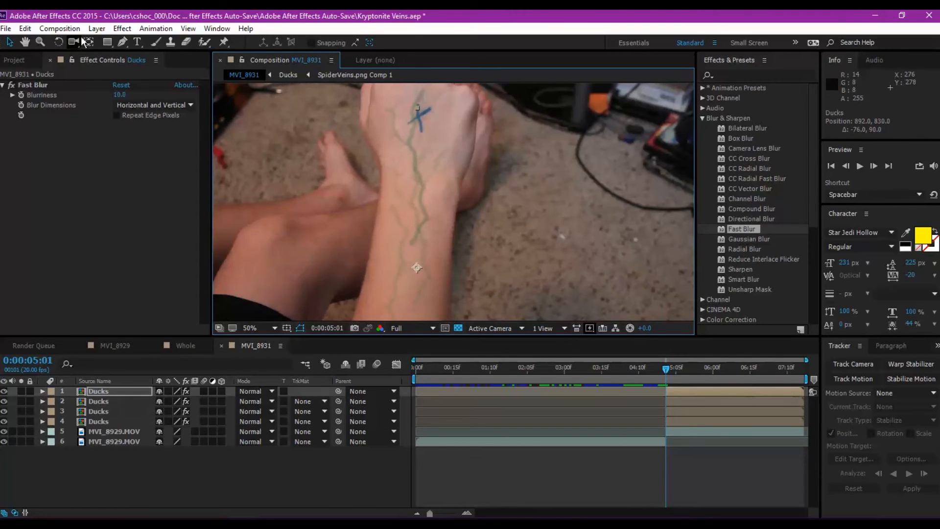
Rotate the flipped Ducks copy to about -10.3° and reposition it along the forearm at about 910, 660.
{"action": "left_click", "coordinate": [58, 42]}
{"action": "left_click_drag", "start_coordinate": [385, 279], "coordinate": [407, 293]}
{"action": "left_click", "coordinate": [9, 42]}
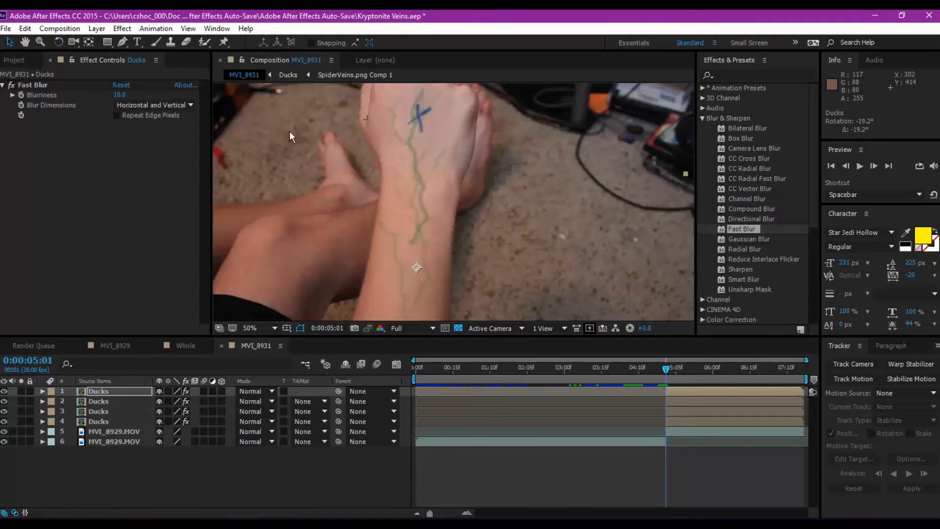
{"action": "left_click_drag", "start_coordinate": [392, 265], "coordinate": [404, 241]}
{"action": "left_click_drag", "start_coordinate": [467, 241], "coordinate": [469, 193]}
{"action": "left_click_drag", "start_coordinate": [428, 265], "coordinate": [416, 203]}
{"action": "left_click", "coordinate": [58, 42]}
{"action": "left_click", "coordinate": [9, 43]}
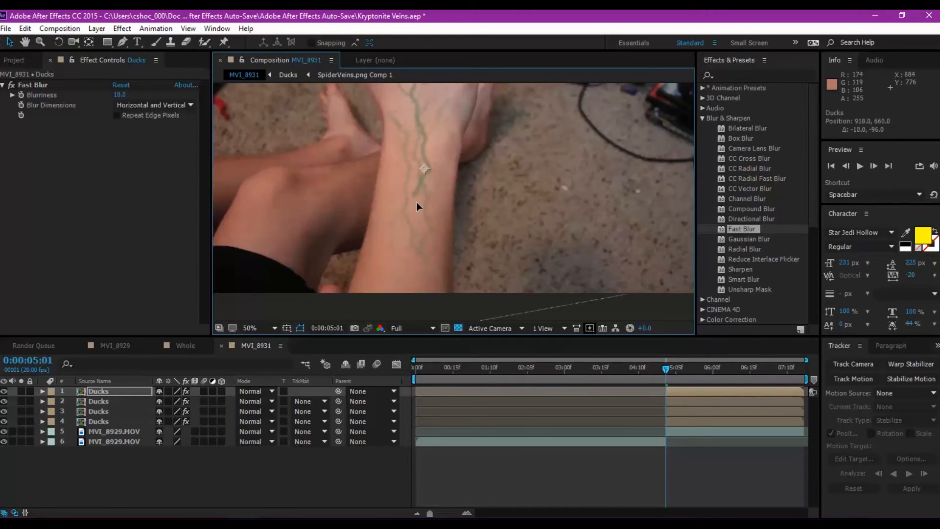
{"action": "left_click_drag", "start_coordinate": [458, 175], "coordinate": [455, 260]}
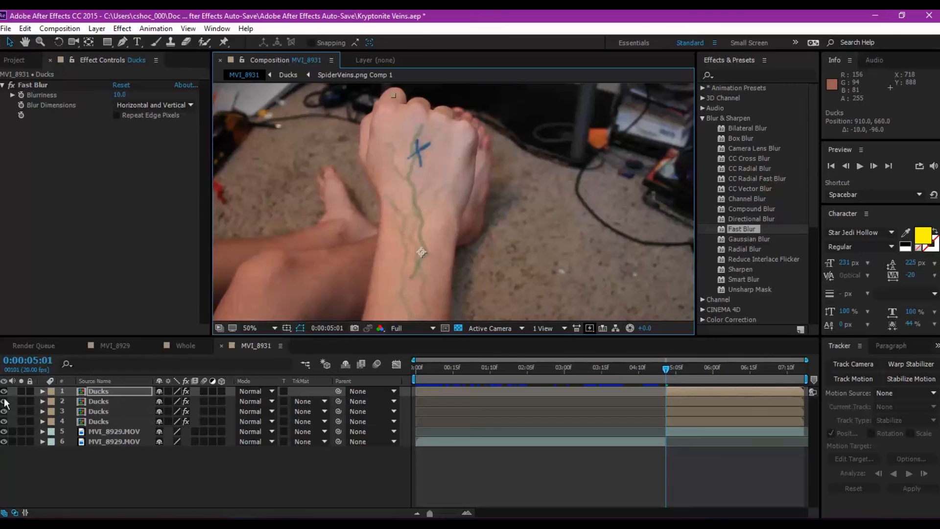
Duplicate the flipped Ducks layer and move the new copy farther down the forearm to about 890, 876.
{"action": "left_click_drag", "start_coordinate": [515, 272], "coordinate": [510, 218]}
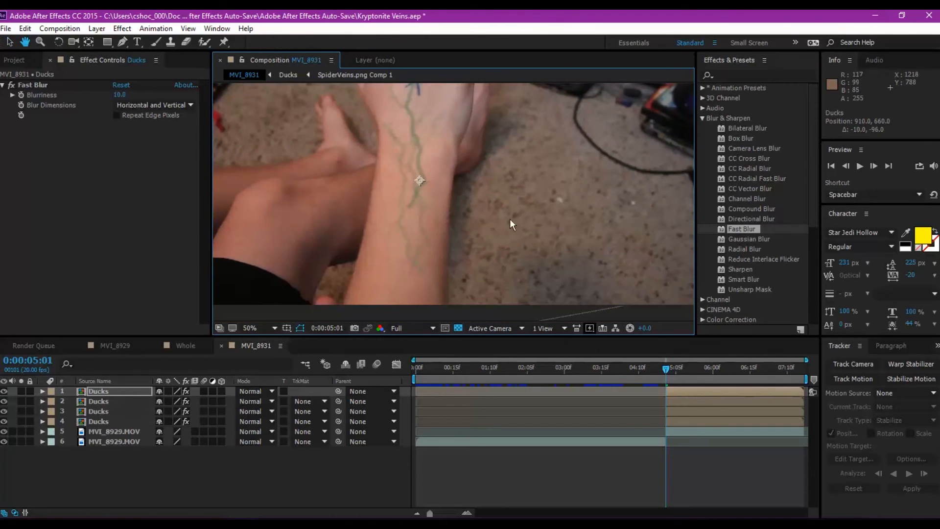
{"action": "left_click", "coordinate": [118, 381]}
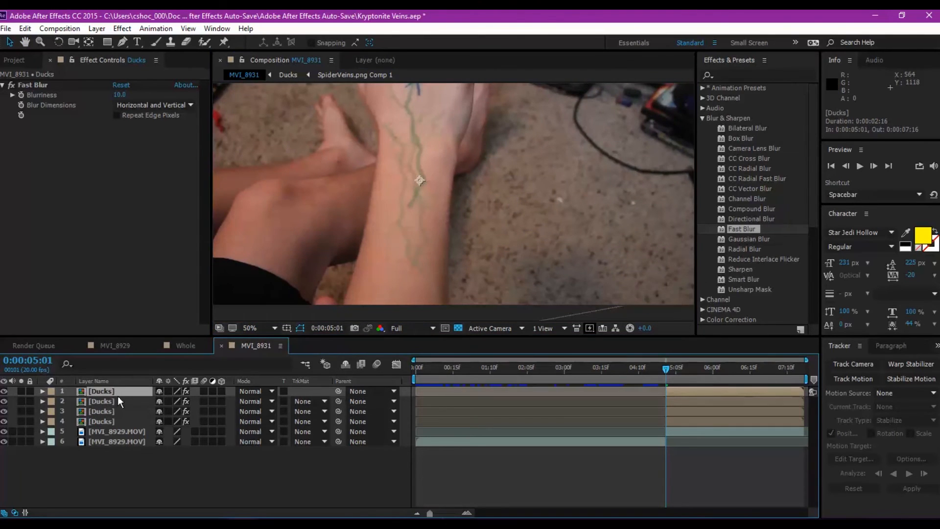
{"action": "key", "text": "ctrl+d"}
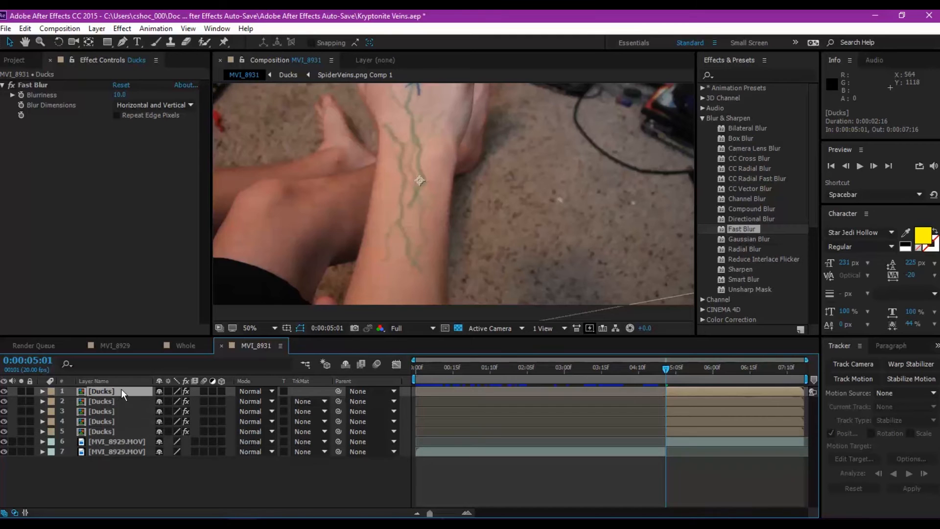
{"action": "left_click_drag", "start_coordinate": [401, 208], "coordinate": [391, 268]}
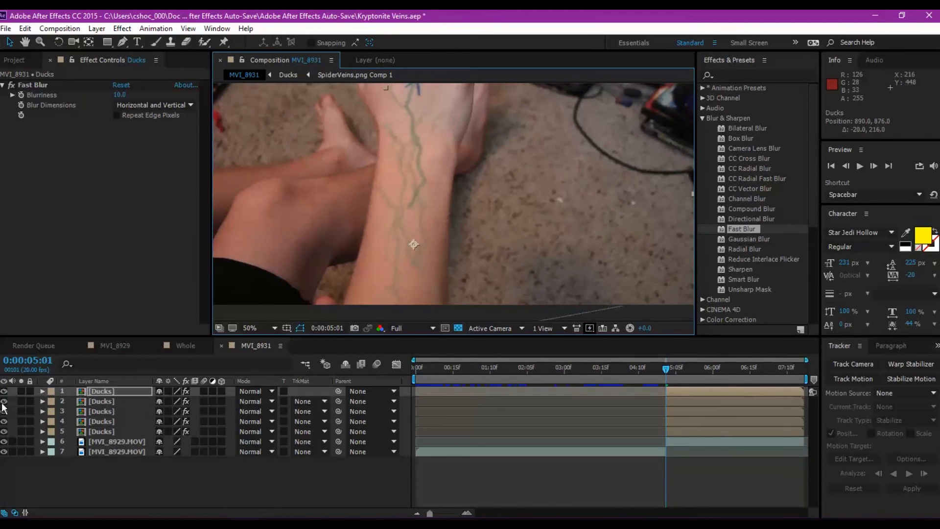
Lower the opacity of the topmost Ducks layer to 17%.
{"action": "left_click", "coordinate": [43, 391]}
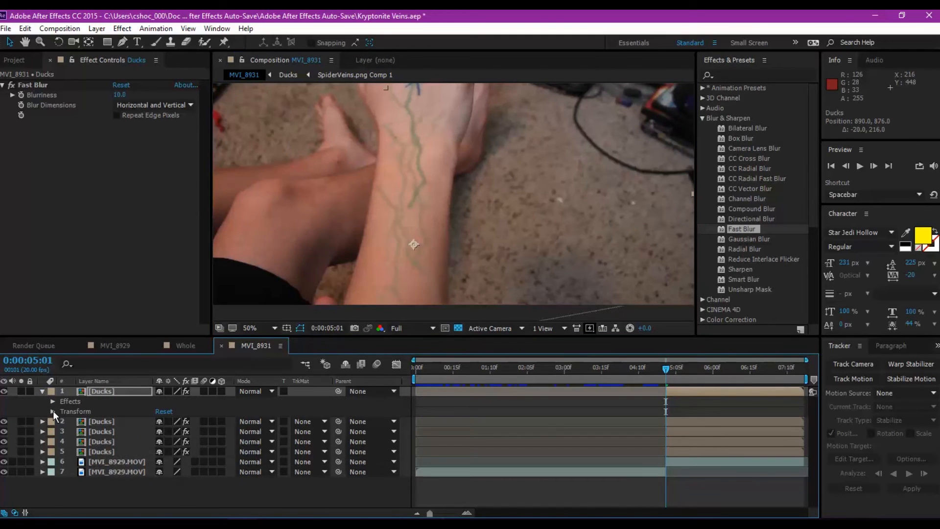
{"action": "left_click", "coordinate": [53, 411]}
{"action": "left_click_drag", "start_coordinate": [161, 465], "coordinate": [151, 469]}
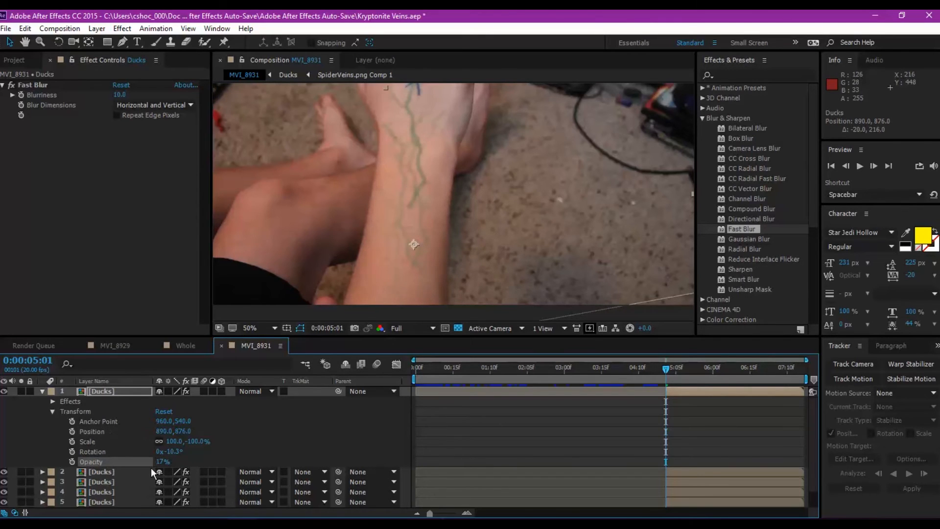
{"action": "left_click", "coordinate": [43, 391]}
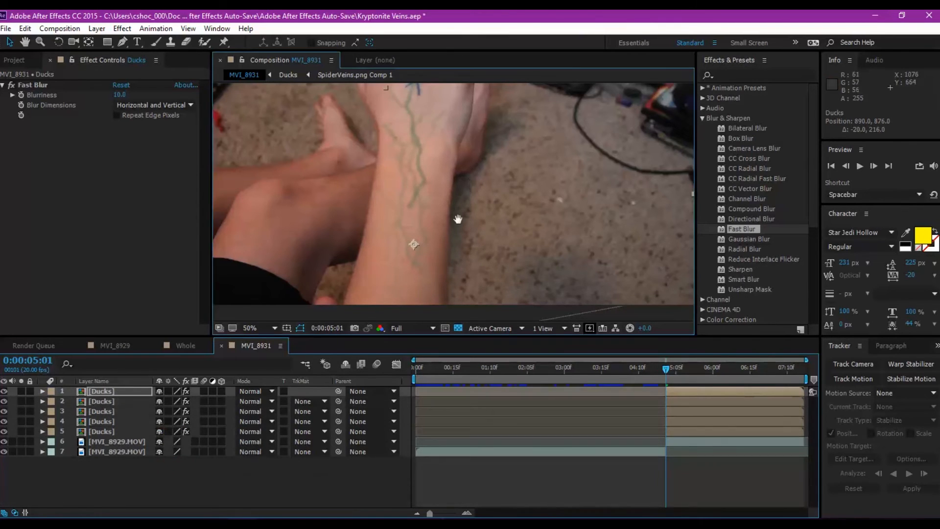
Duplicate the second Ducks layer and move the copy up toward the back of the hand, at about 1018, 468.
{"action": "left_click", "coordinate": [130, 401]}
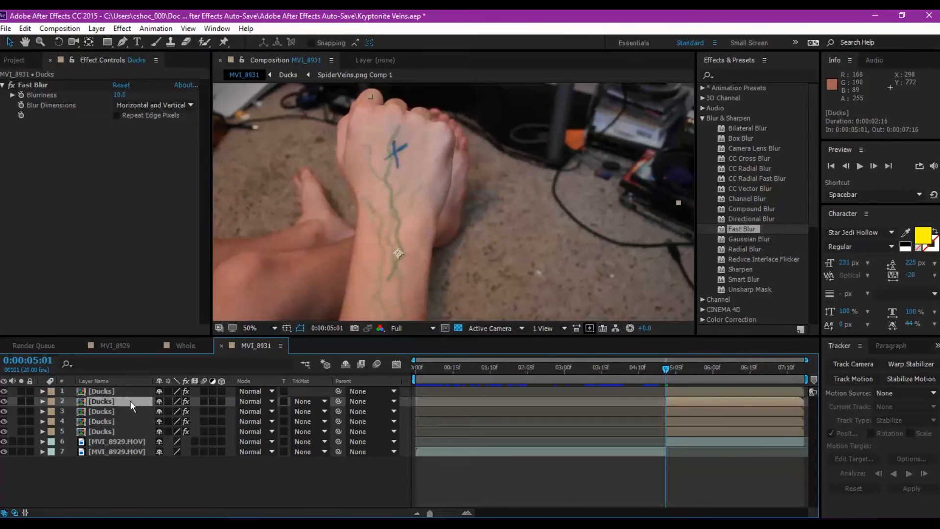
{"action": "key", "text": "ctrl+d"}
{"action": "left_click_drag", "start_coordinate": [387, 269], "coordinate": [413, 223]}
Rotate the Ducks copy on the back of the hand to about 1.3°.
{"action": "key", "text": "w"}
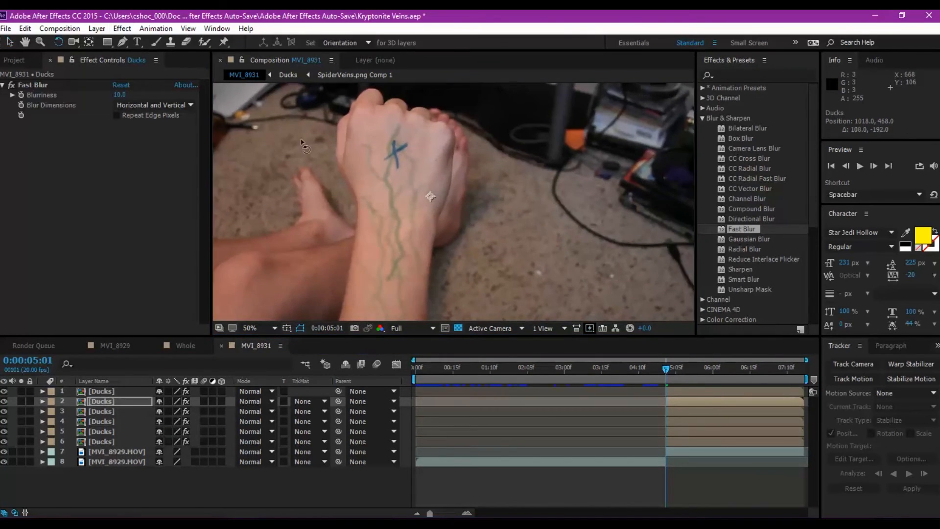
{"action": "left_click_drag", "start_coordinate": [416, 246], "coordinate": [403, 249]}
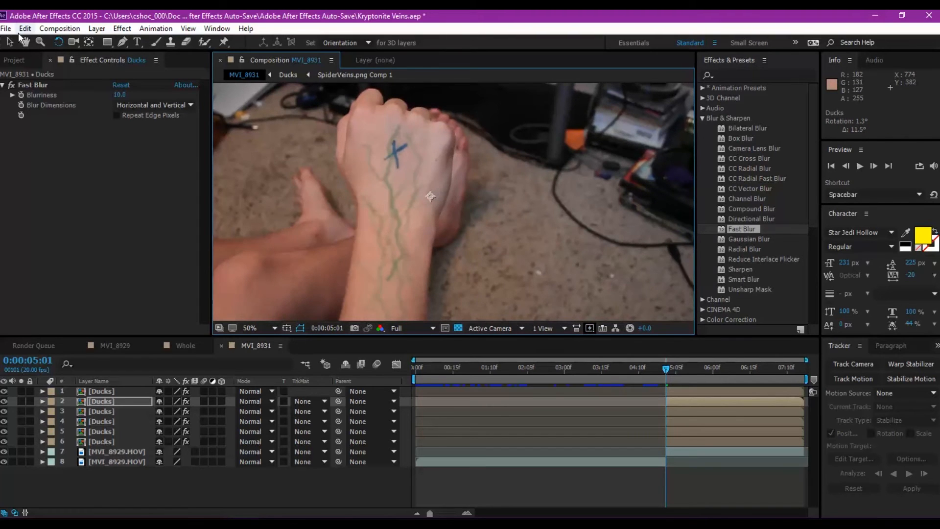
{"action": "left_click", "coordinate": [10, 43]}
{"action": "scroll", "coordinate": [473, 188], "scroll_direction": "down", "scroll_amount": 2}
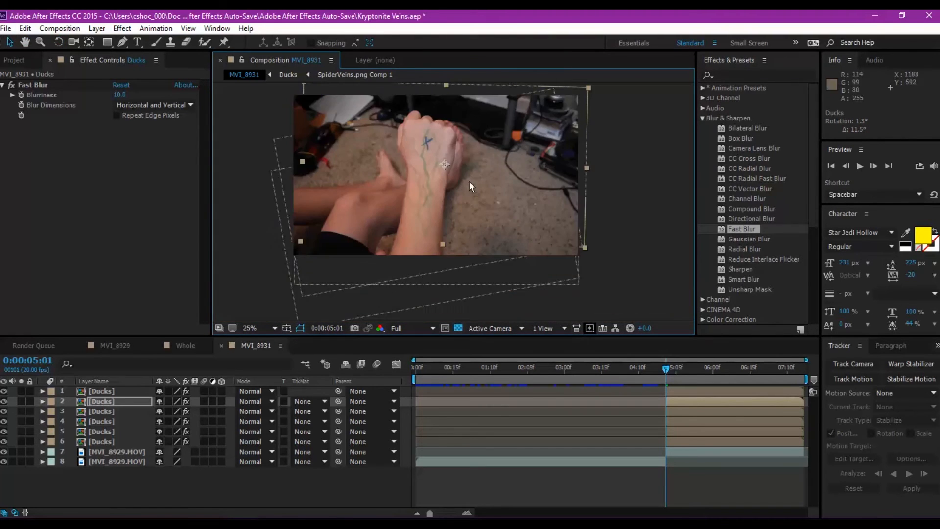
{"action": "scroll", "coordinate": [471, 171], "scroll_direction": "up", "scroll_amount": 2}
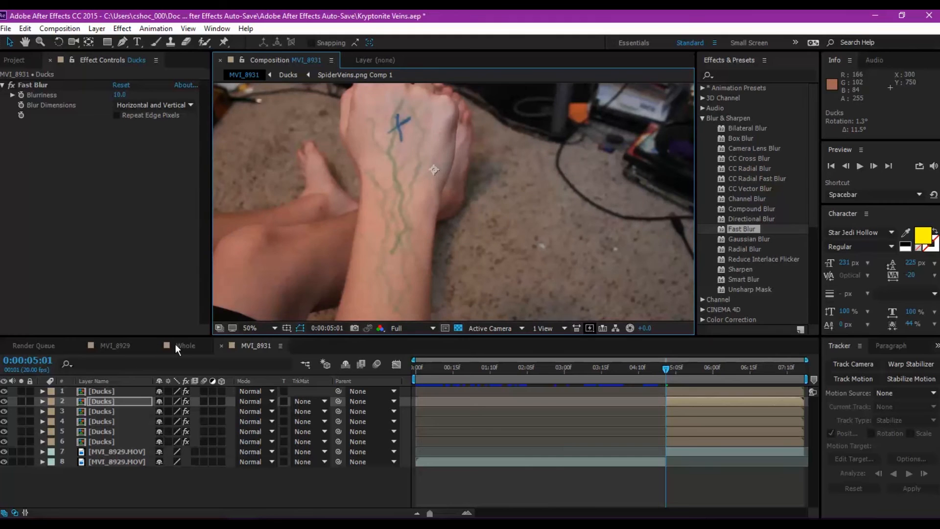
Deselect the vein layers and examine how the veins sit across the hand and forearm.
{"action": "left_click", "coordinate": [110, 398]}
{"action": "left_click_drag", "start_coordinate": [394, 279], "coordinate": [397, 266]}
{"action": "left_click", "coordinate": [292, 480]}
{"action": "left_click_drag", "start_coordinate": [443, 178], "coordinate": [457, 215]}
{"action": "scroll", "coordinate": [444, 202], "scroll_direction": "down", "scroll_amount": 2}
{"action": "scroll", "coordinate": [454, 192], "scroll_direction": "up", "scroll_amount": 2}
{"action": "scroll", "coordinate": [459, 210], "scroll_direction": "up", "scroll_amount": 2}
{"action": "scroll", "coordinate": [453, 202], "scroll_direction": "down", "scroll_amount": 2}
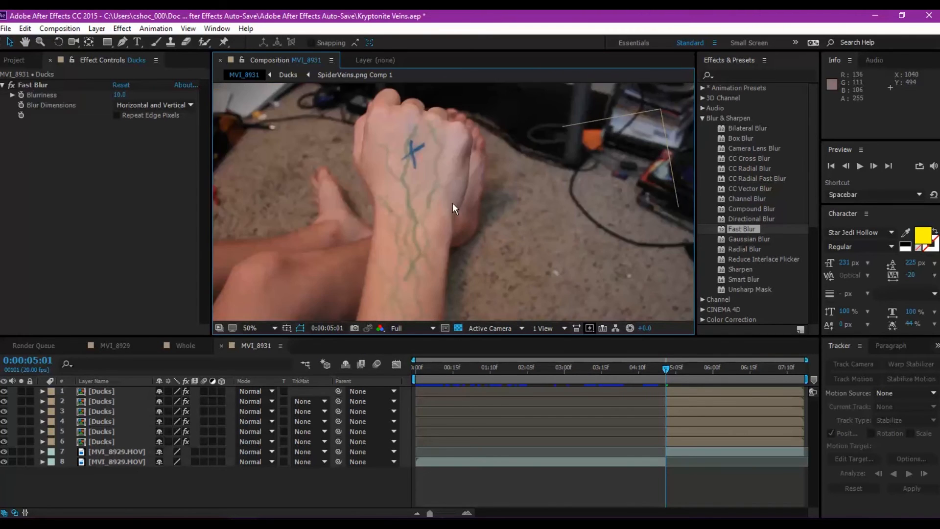
{"action": "scroll", "coordinate": [443, 197], "scroll_direction": "down", "scroll_amount": 2}
{"action": "mouse_move", "coordinate": [443, 197]}
{"action": "left_mouse_down"}
{"action": "mouse_move", "coordinate": [462, 127]}
{"action": "mouse_move", "coordinate": [430, 191]}
{"action": "mouse_move", "coordinate": [455, 171]}
{"action": "mouse_move", "coordinate": [456, 183]}
{"action": "left_mouse_up"}
{"action": "scroll", "coordinate": [430, 191], "scroll_direction": "up", "scroll_amount": 2}
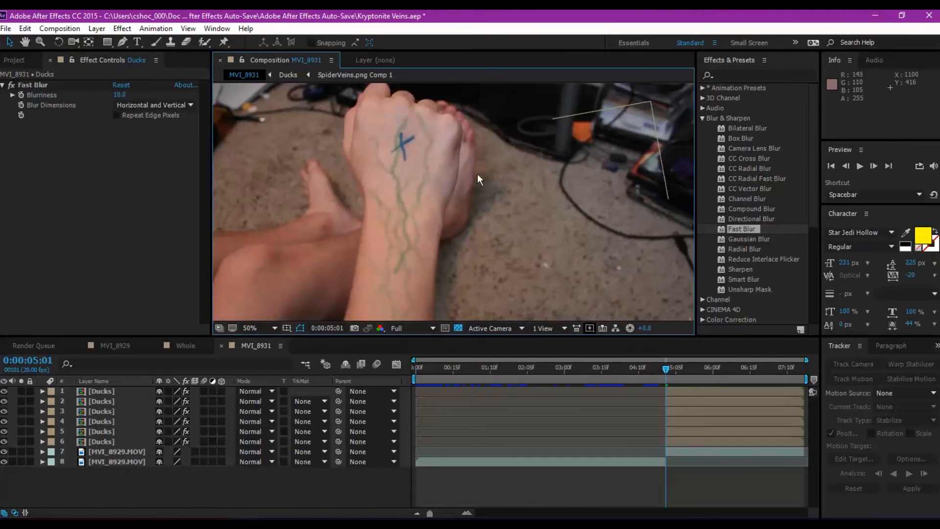
Pre-compose all six Ducks layers into a new composition named Goose, moving all attributes into it.
{"action": "left_click", "coordinate": [103, 442]}
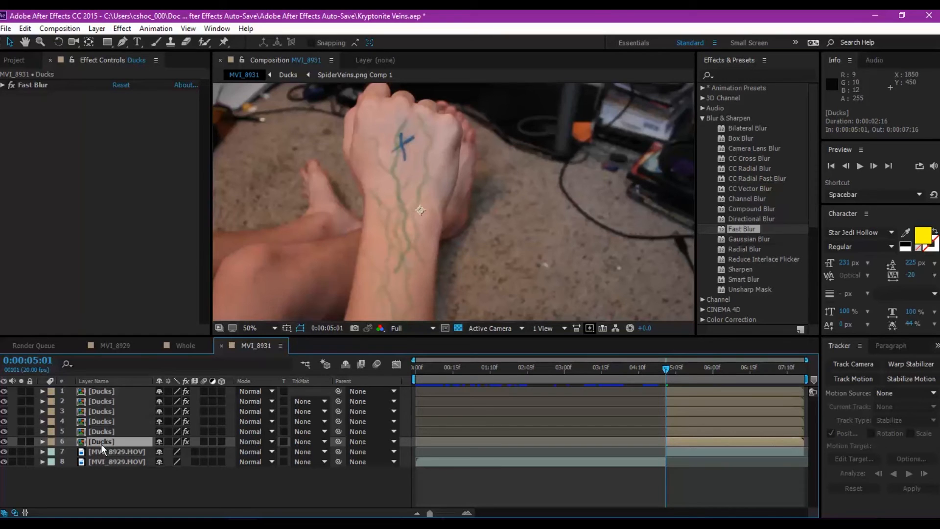
{"action": "left_click", "coordinate": [106, 390], "text": "shift"}
{"action": "right_click", "coordinate": [123, 426]}
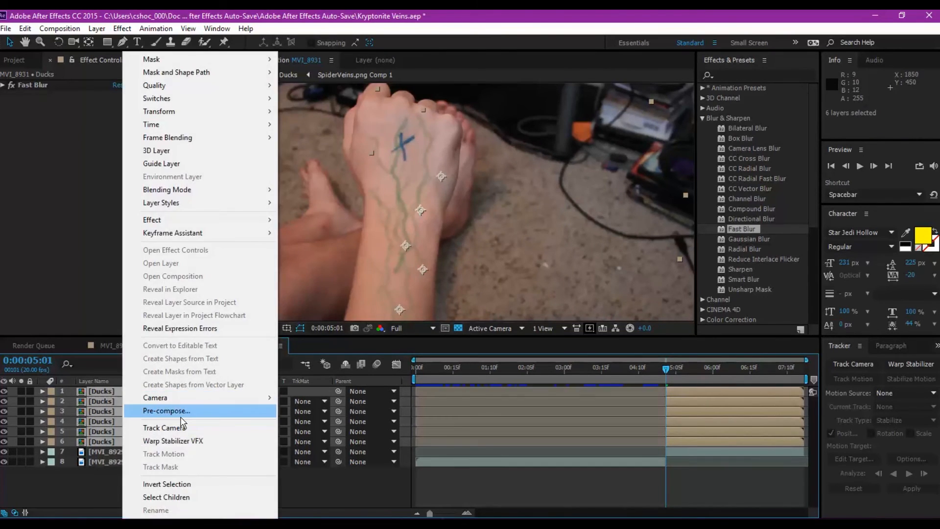
{"action": "left_click", "coordinate": [180, 417]}
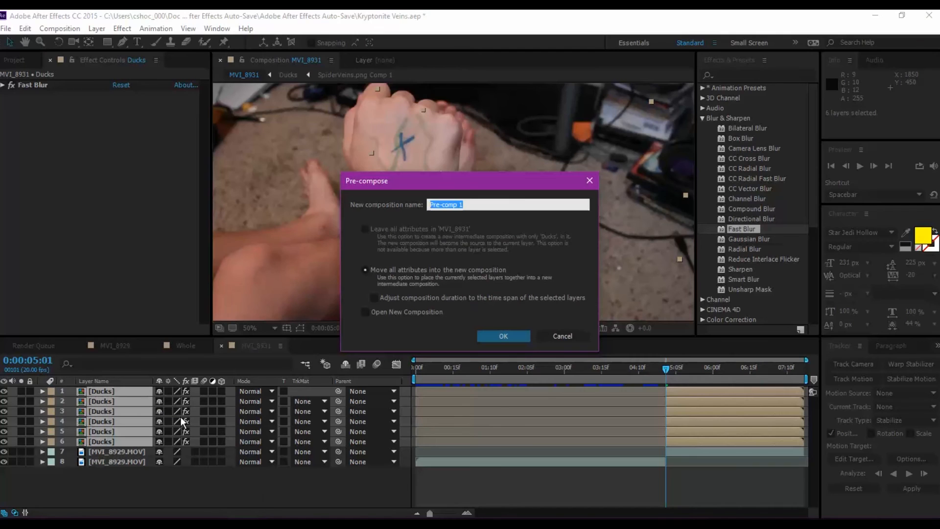
{"action": "type", "text": "V"}
{"action": "key", "text": "Return"}
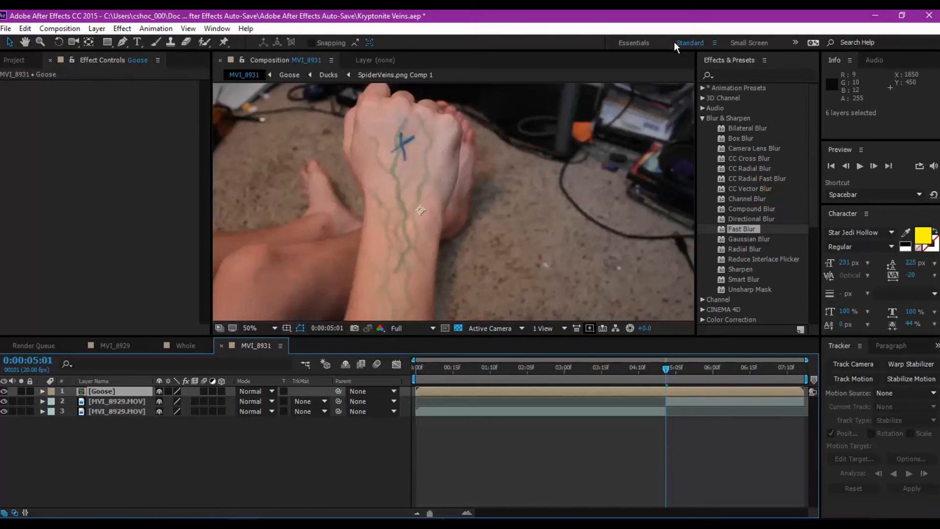
Collapse the Blur & Sharpen effects category and add a null object to the MVI_8931 composition.
{"action": "left_click", "coordinate": [703, 108]}
{"action": "left_click", "coordinate": [701, 108]}
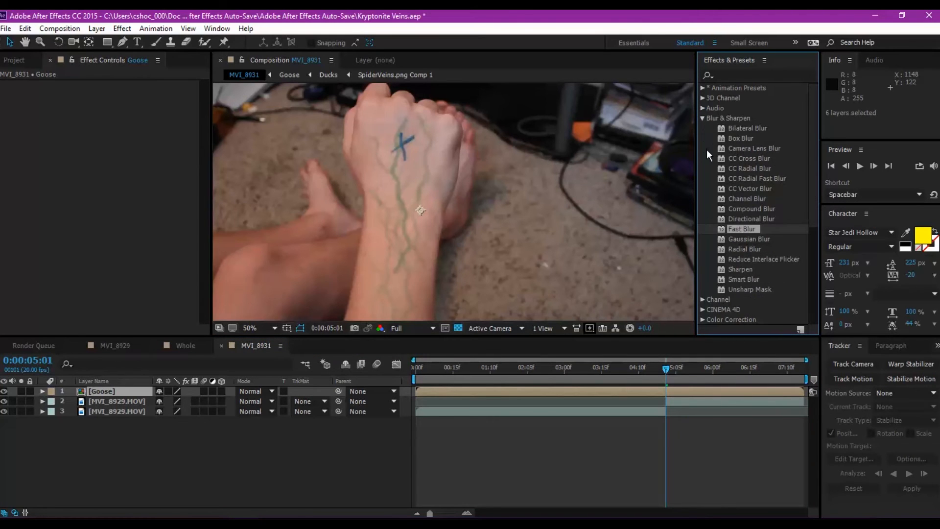
{"action": "left_click", "coordinate": [702, 119]}
{"action": "left_click_drag", "start_coordinate": [420, 245], "coordinate": [463, 190]}
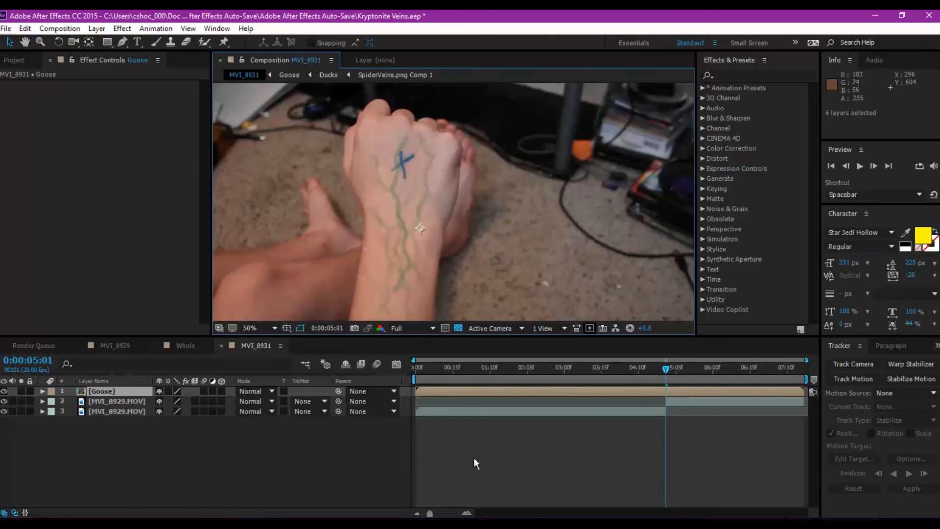
{"action": "right_click", "coordinate": [162, 463]}
{"action": "mouse_move", "coordinate": [230, 352]}
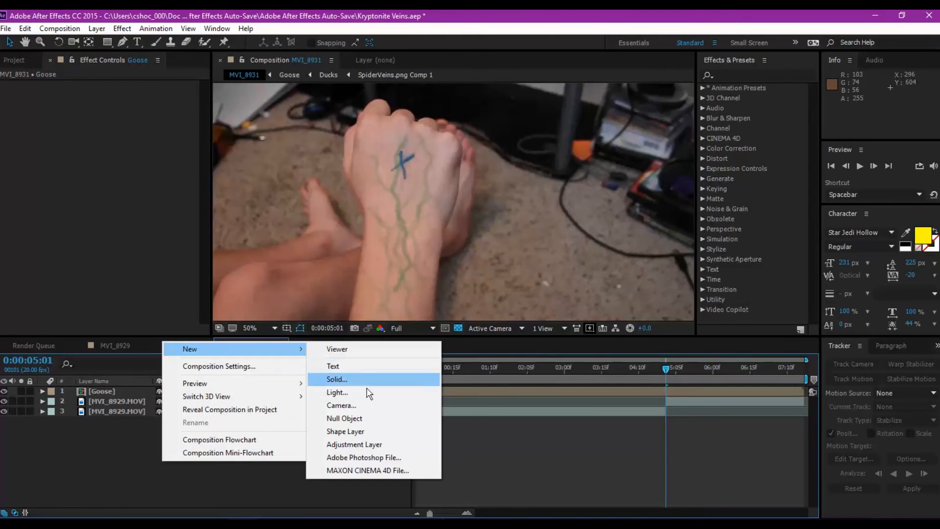
{"action": "left_click", "coordinate": [354, 418]}
Motion-track the upper MVI_8929.MOV layer's position from 0:00:05:01, with an enlarged track point on the blue X, analyzing forward to the clip's end.
{"action": "left_click", "coordinate": [118, 410]}
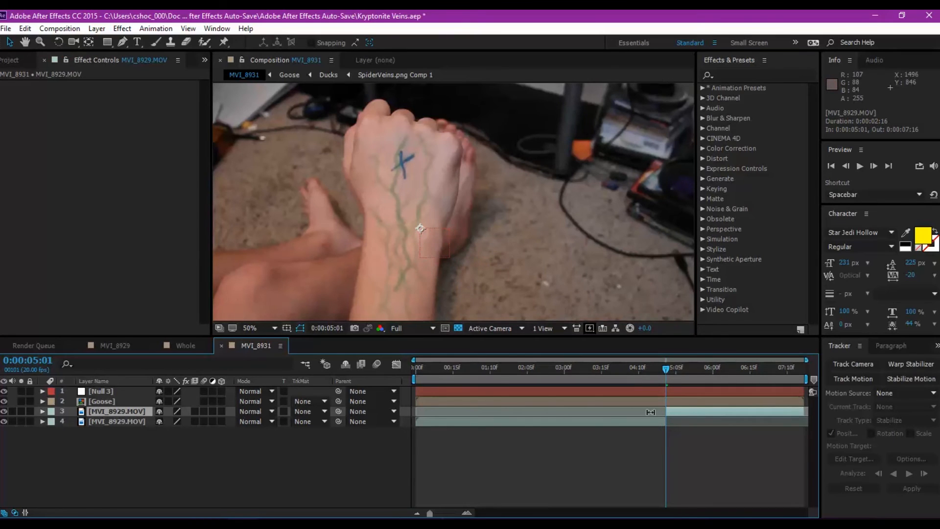
{"action": "left_click", "coordinate": [842, 381]}
{"action": "left_click_drag", "start_coordinate": [475, 169], "coordinate": [459, 229]}
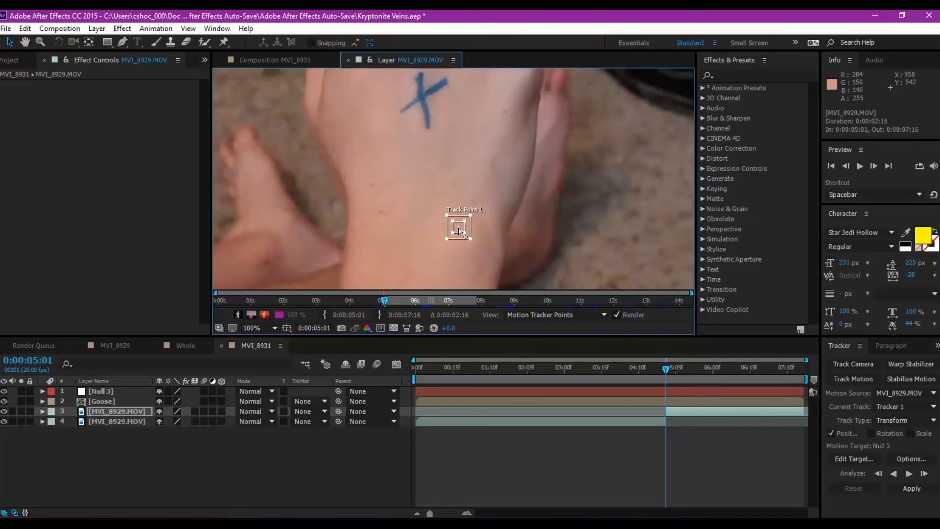
{"action": "left_click_drag", "start_coordinate": [460, 229], "coordinate": [422, 101]}
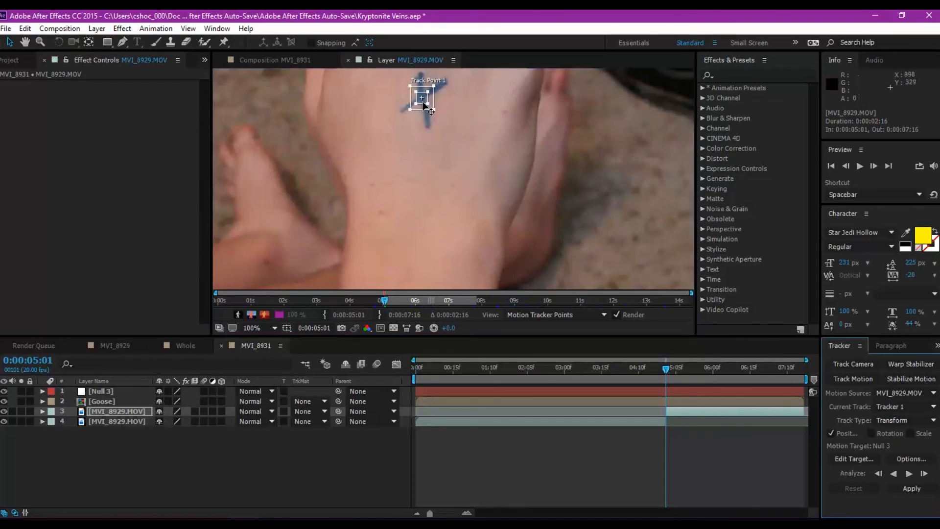
{"action": "mouse_move", "coordinate": [436, 145]}
{"action": "left_mouse_down"}
{"action": "mouse_move", "coordinate": [451, 163]}
{"action": "mouse_move", "coordinate": [443, 150]}
{"action": "left_mouse_up"}
{"action": "scroll", "coordinate": [480, 127], "scroll_direction": "down", "scroll_amount": 2}
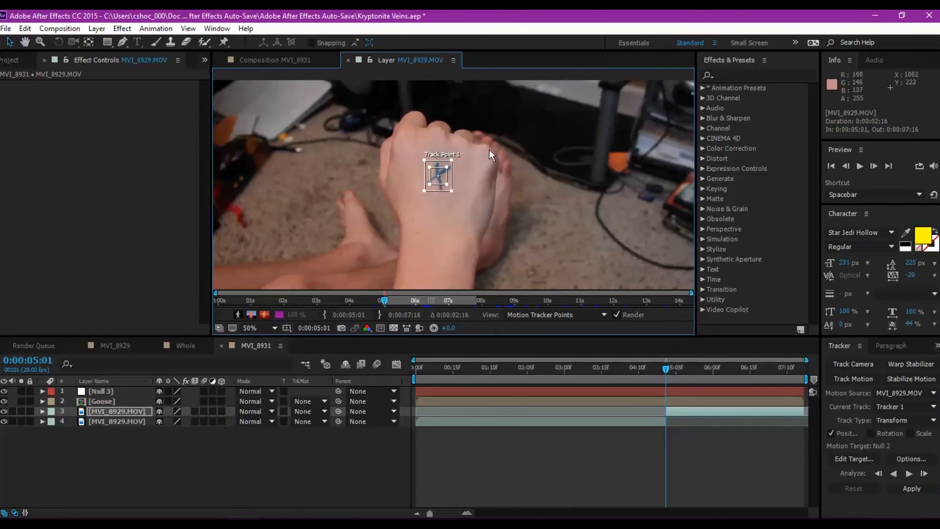
{"action": "left_click", "coordinate": [909, 473]}
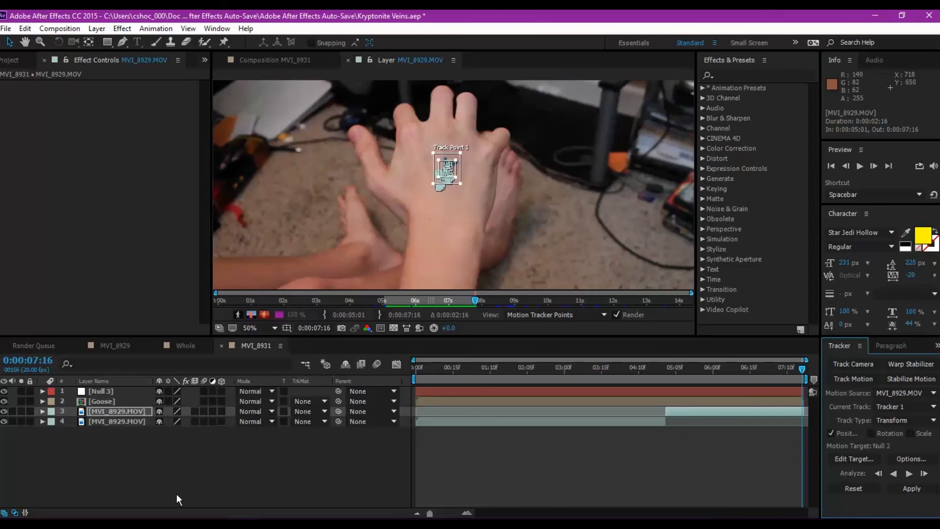
Set the null as the motion target and apply the tracking data to it in X and Y.
{"action": "left_click", "coordinate": [122, 394]}
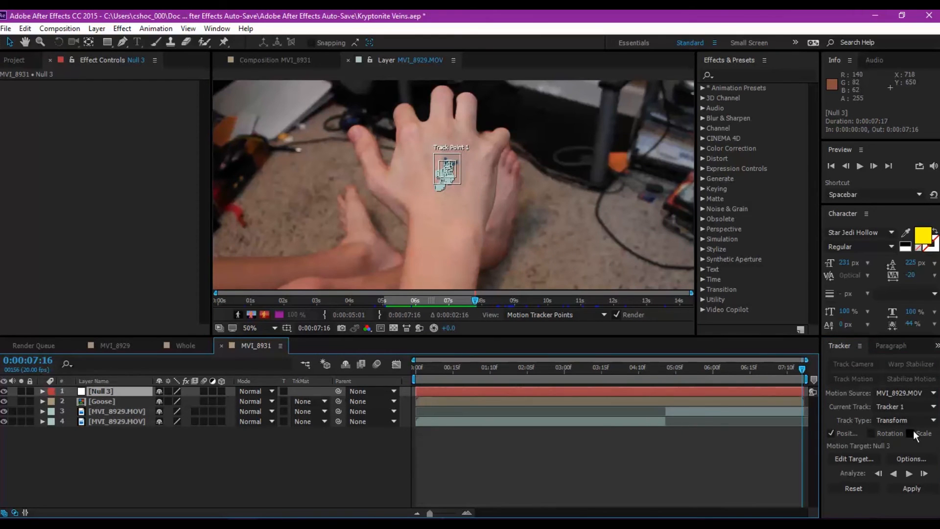
{"action": "left_click", "coordinate": [864, 461]}
{"action": "left_click", "coordinate": [472, 251]}
{"action": "left_click", "coordinate": [474, 267]}
{"action": "left_click", "coordinate": [485, 301]}
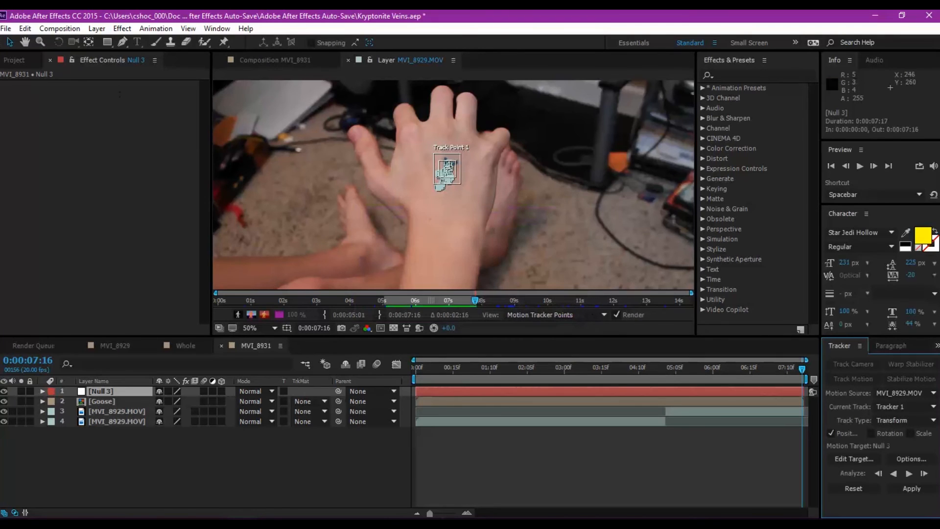
{"action": "left_click", "coordinate": [908, 490]}
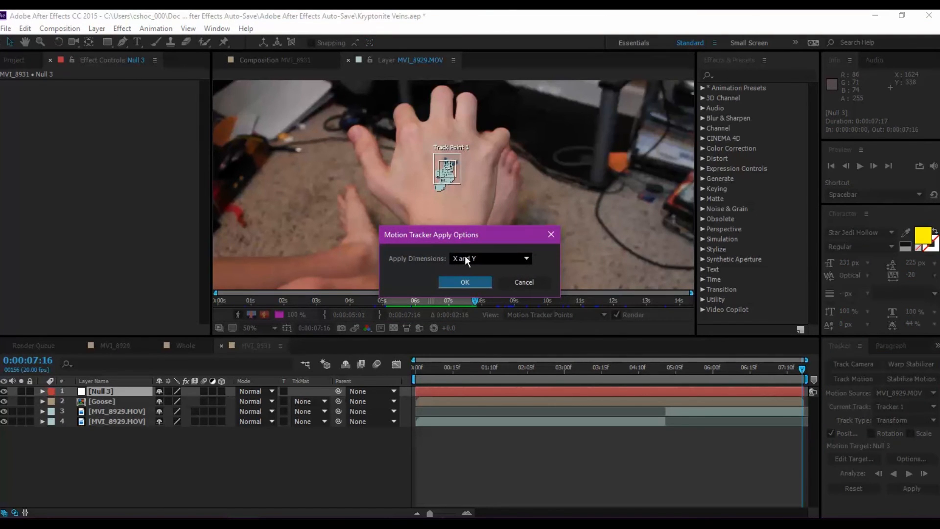
{"action": "left_click", "coordinate": [476, 284]}
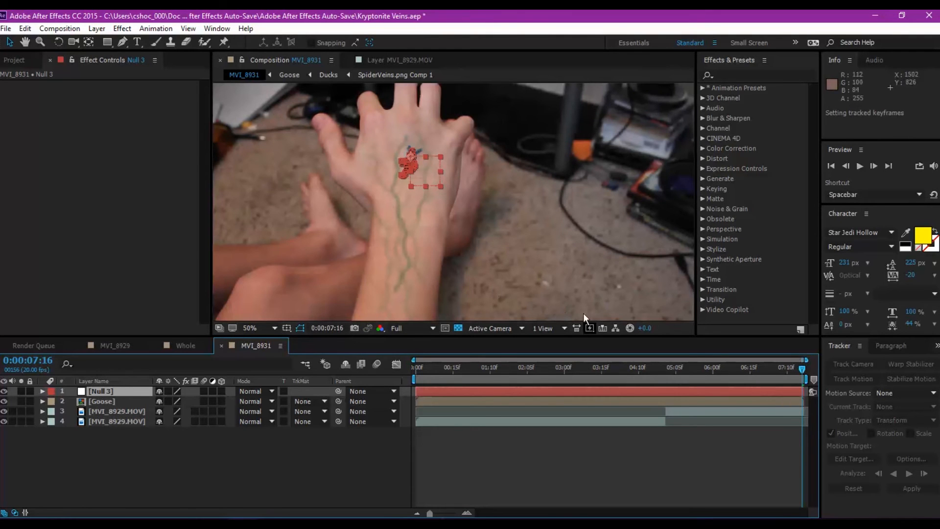
Trim the null layer to start at 0:00:05:01 and parent the Goose layer to it.
{"action": "left_click_drag", "start_coordinate": [699, 369], "coordinate": [665, 375]}
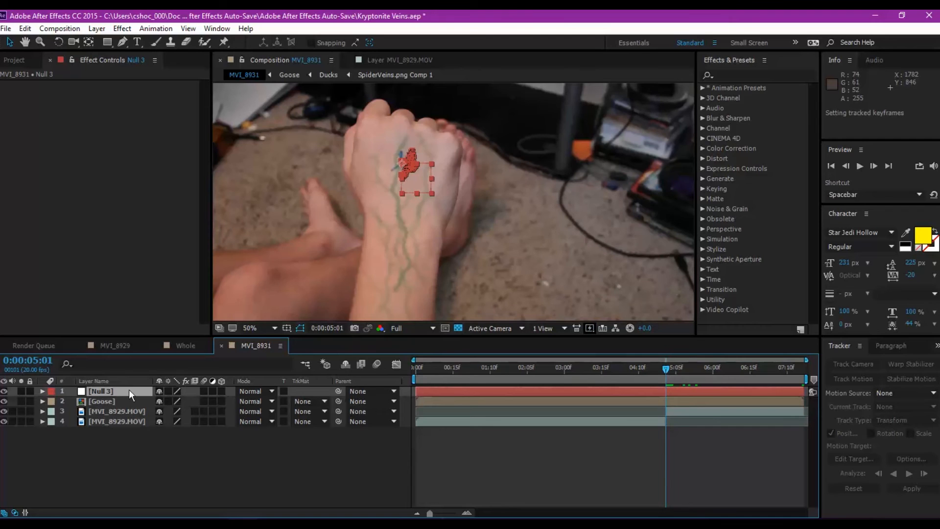
{"action": "key", "text": "alt+bracketleft"}
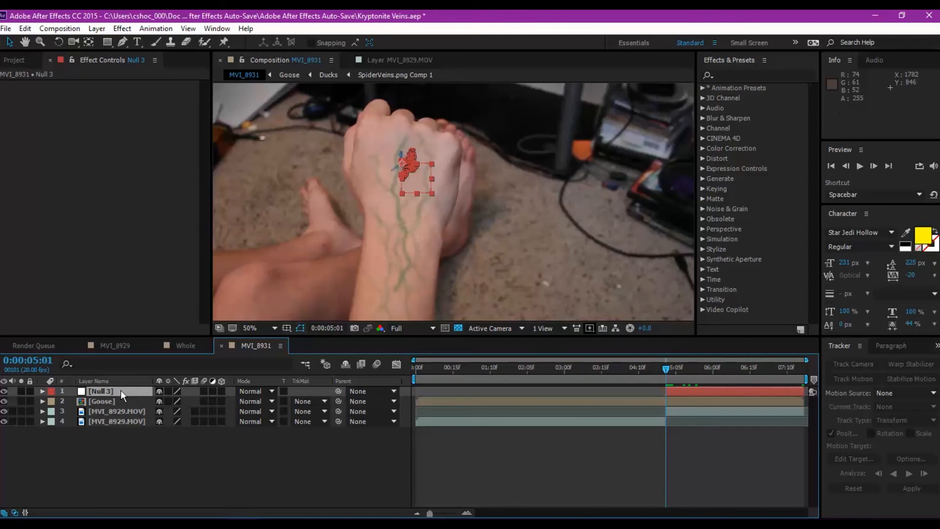
{"action": "left_click", "coordinate": [120, 399]}
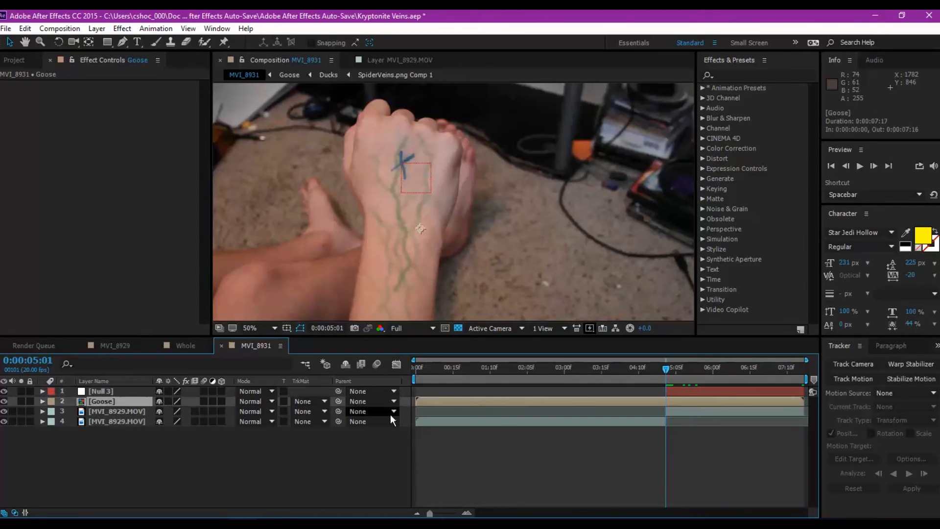
{"action": "left_click_drag", "start_coordinate": [337, 401], "coordinate": [104, 388]}
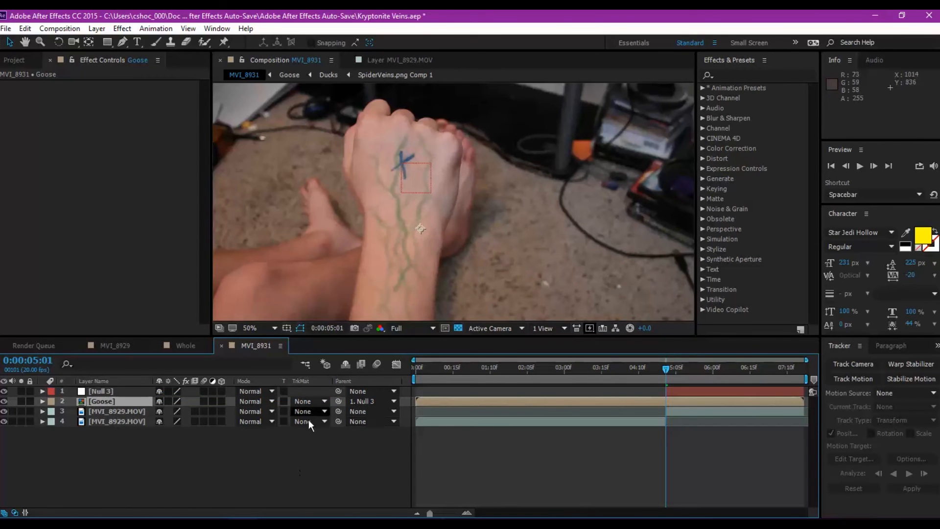
{"action": "left_click", "coordinate": [336, 403]}
Preview the tracked veins in playback, return to 0:00:05:01 and check them on the hand.
{"action": "left_click", "coordinate": [861, 166]}
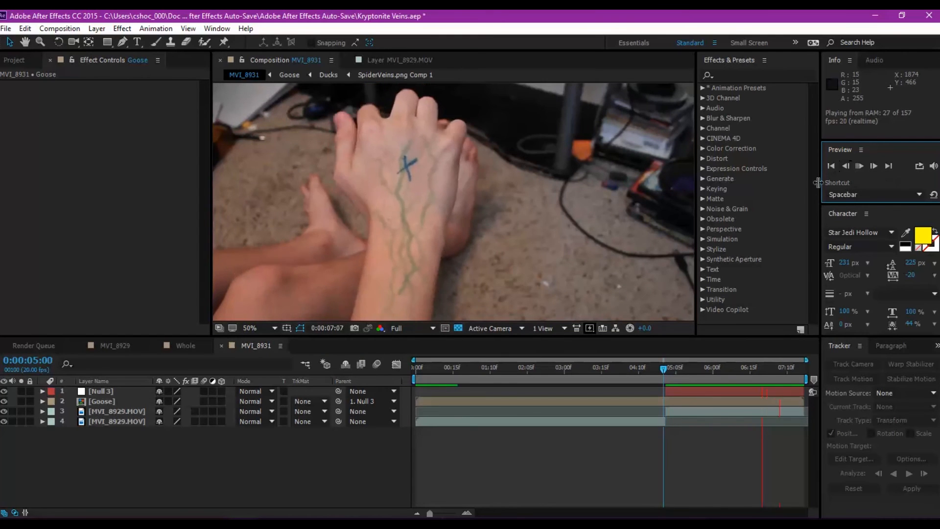
{"action": "left_click", "coordinate": [859, 168]}
{"action": "left_click_drag", "start_coordinate": [661, 378], "coordinate": [665, 400]}
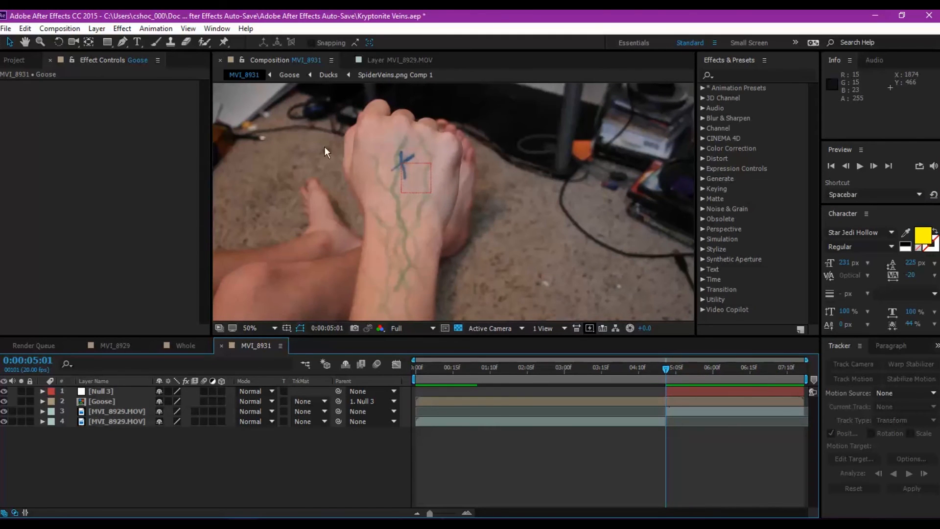
{"action": "scroll", "coordinate": [518, 200], "scroll_direction": "down", "scroll_amount": 2}
{"action": "left_click_drag", "start_coordinate": [518, 200], "coordinate": [526, 164]}
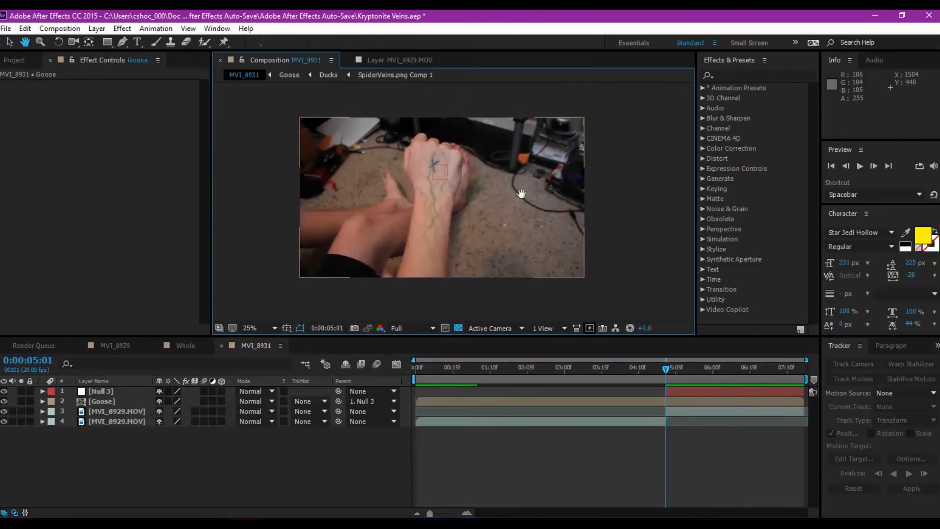
{"action": "scroll", "coordinate": [524, 187], "scroll_direction": "up", "scroll_amount": 2}
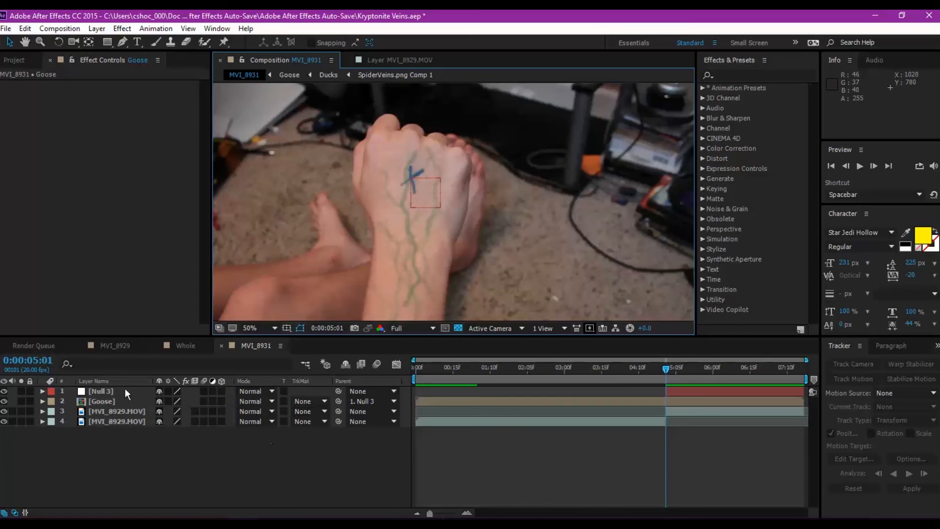
Draw a closed six-point RotoBezier mask on the Goose layer around the hand and forearm with the Pen tool.
{"action": "left_click", "coordinate": [105, 392]}
{"action": "left_click", "coordinate": [114, 403]}
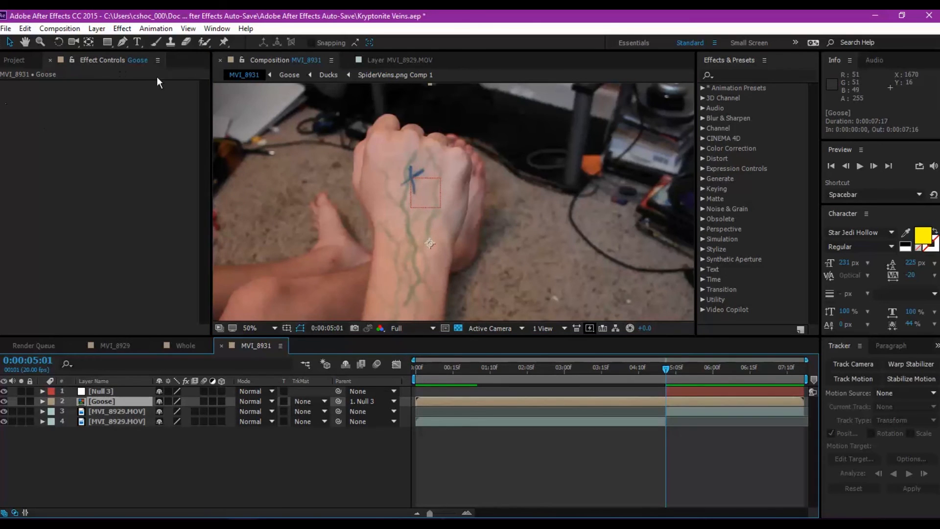
{"action": "left_click", "coordinate": [119, 43]}
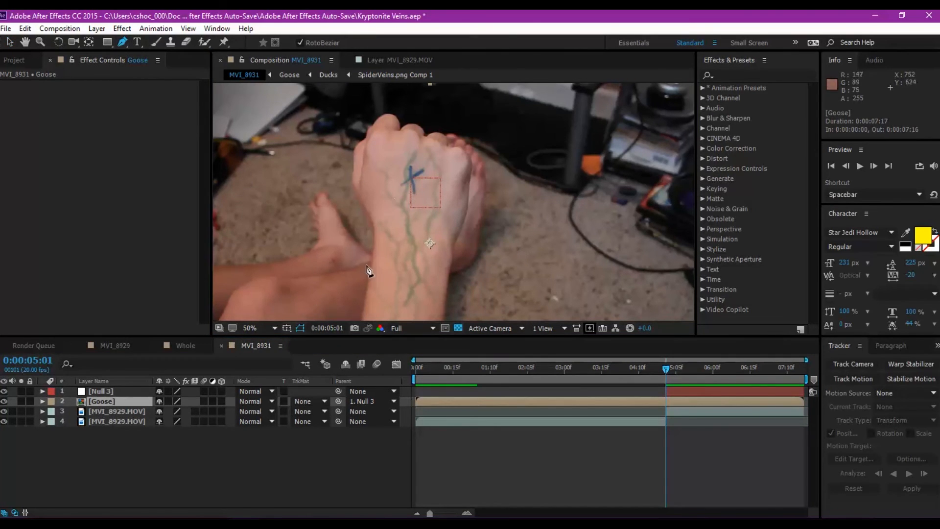
{"action": "left_click", "coordinate": [357, 214]}
{"action": "left_click", "coordinate": [367, 128]}
{"action": "left_click", "coordinate": [479, 117]}
{"action": "left_click", "coordinate": [492, 222]}
{"action": "left_click_drag", "start_coordinate": [547, 261], "coordinate": [562, 107]}
{"action": "left_click", "coordinate": [424, 265]}
{"action": "left_click", "coordinate": [337, 256]}
{"action": "left_click_drag", "start_coordinate": [406, 134], "coordinate": [430, 284]}
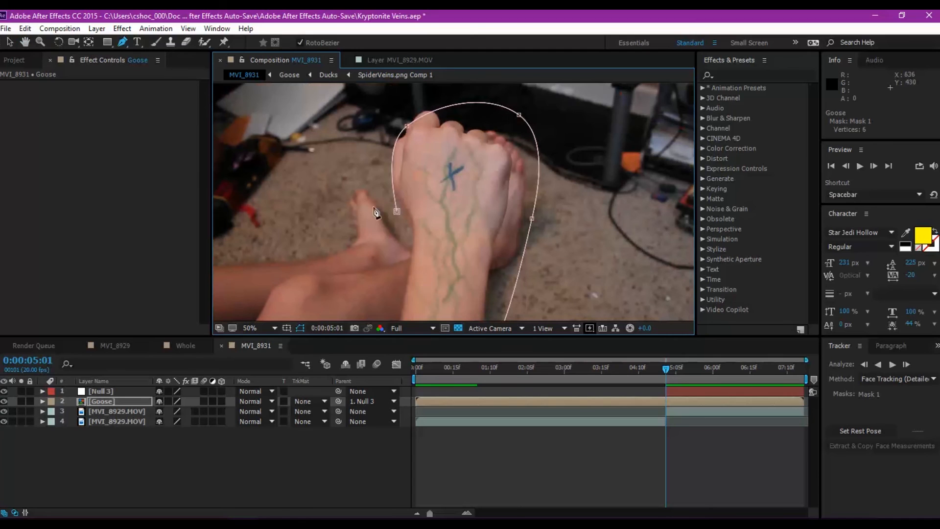
{"action": "left_click", "coordinate": [397, 214]}
Reveal the Goose layer's mask properties and keyframe the Mask Path at 0:00:05:01 and 0:00:05:18.
{"action": "left_click", "coordinate": [119, 401]}
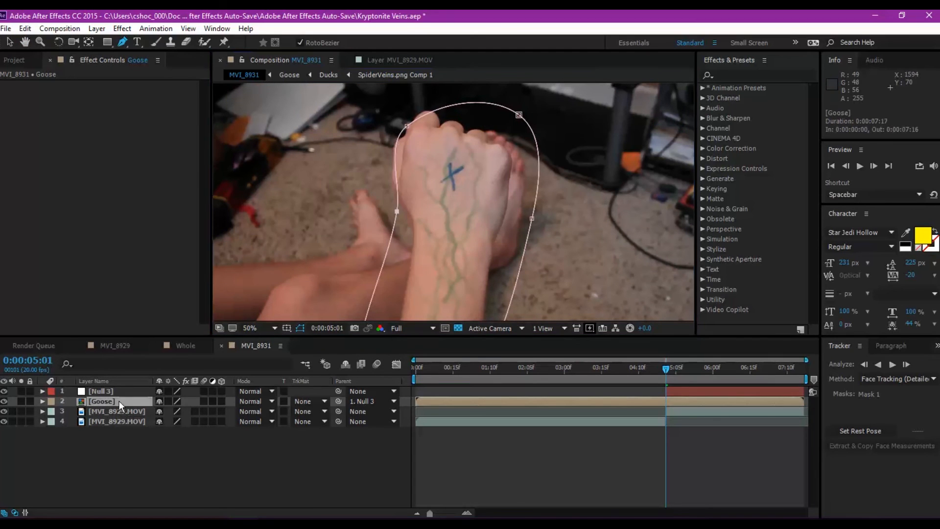
{"action": "key", "text": "m"}
{"action": "key", "text": "m"}
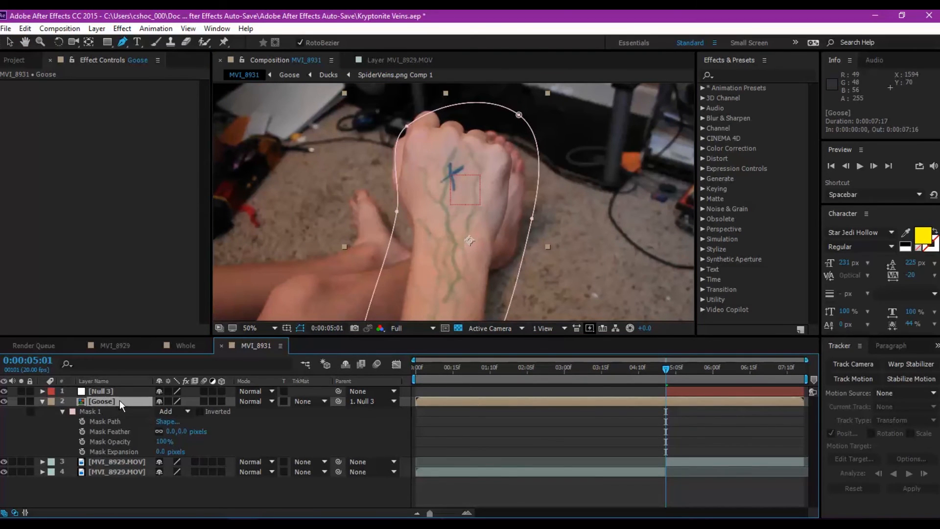
{"action": "left_click", "coordinate": [81, 422]}
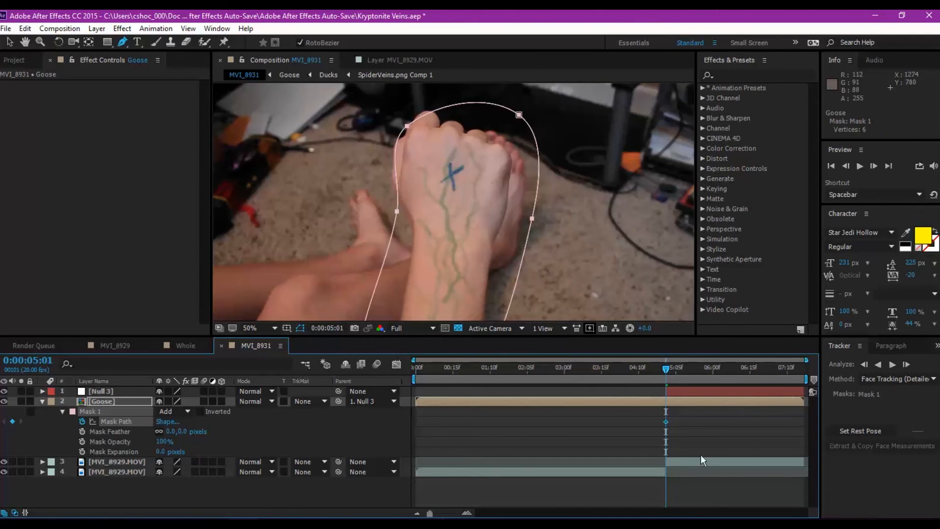
{"action": "left_click_drag", "start_coordinate": [663, 368], "coordinate": [708, 366]}
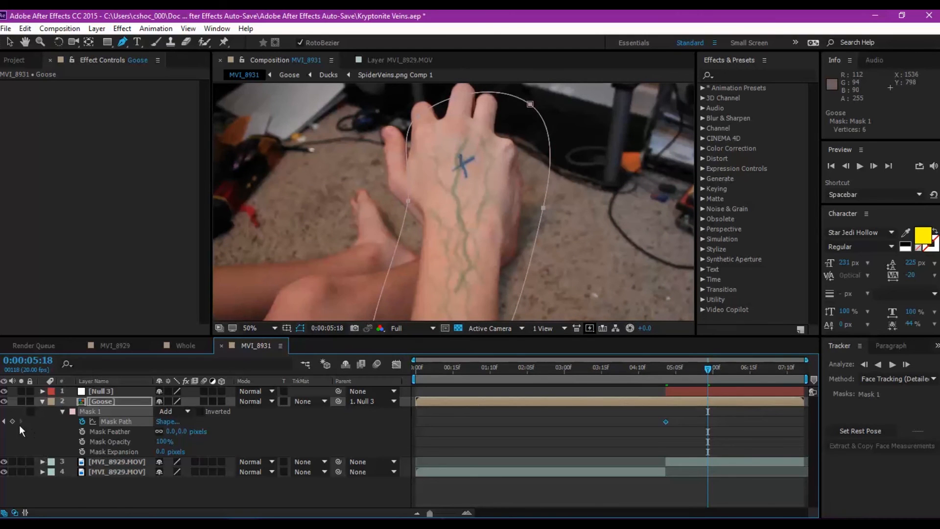
{"action": "left_click", "coordinate": [12, 422]}
Return to the Goose layer's first Mask Path keyframe at 0:00:05:01.
{"action": "left_click", "coordinate": [706, 370]}
{"action": "left_click_drag", "start_coordinate": [703, 369], "coordinate": [668, 384]}
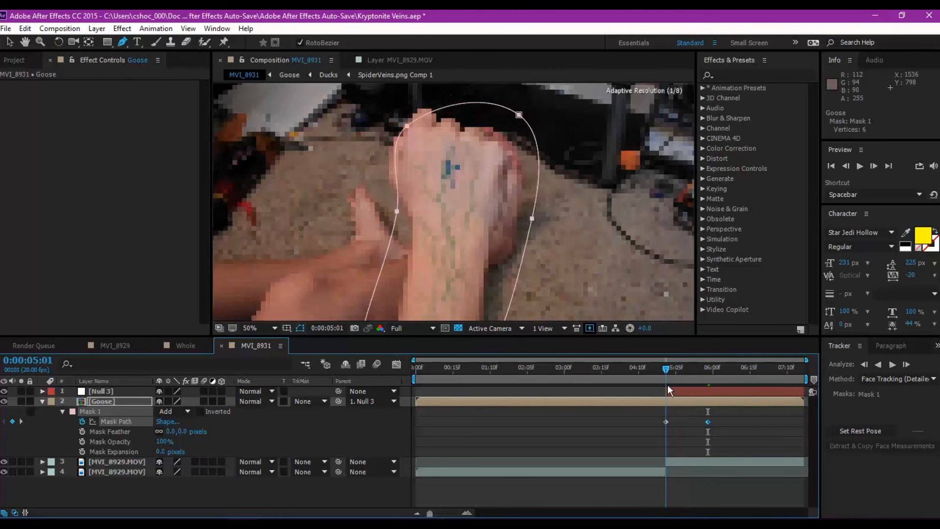
{"action": "left_click_drag", "start_coordinate": [584, 244], "coordinate": [565, 166]}
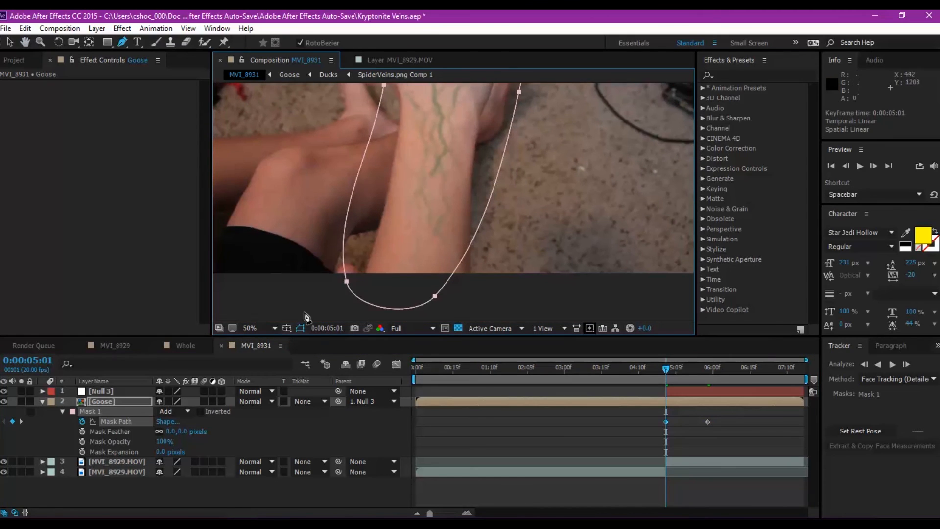
{"action": "scroll", "coordinate": [395, 289], "scroll_direction": "down", "scroll_amount": 1}
{"action": "left_click_drag", "start_coordinate": [418, 294], "coordinate": [409, 226]}
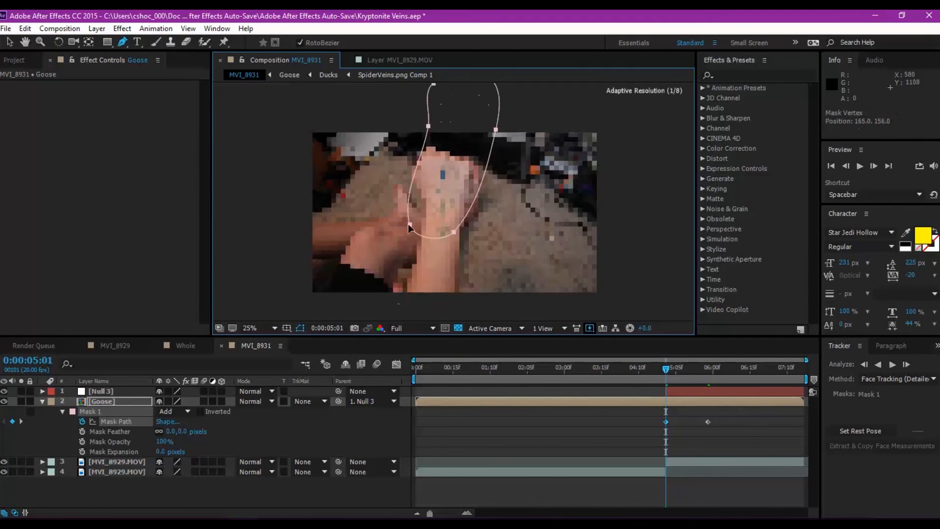
{"action": "left_click", "coordinate": [25, 28]}
{"action": "left_click", "coordinate": [58, 43]}
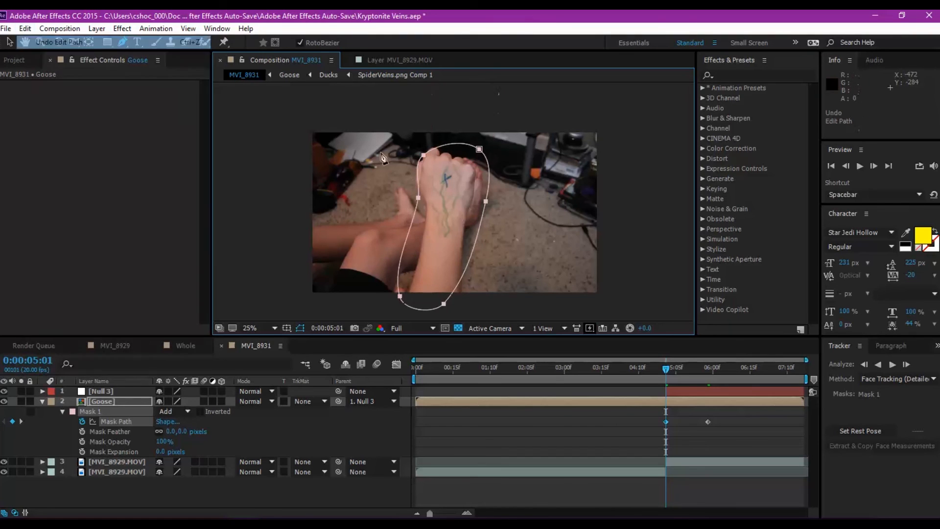
Move the Goose mask's lower and side vertices up around the knuckles at 0:00:05:01, collapsing the mask so it hides the veins.
{"action": "left_click", "coordinate": [400, 297]}
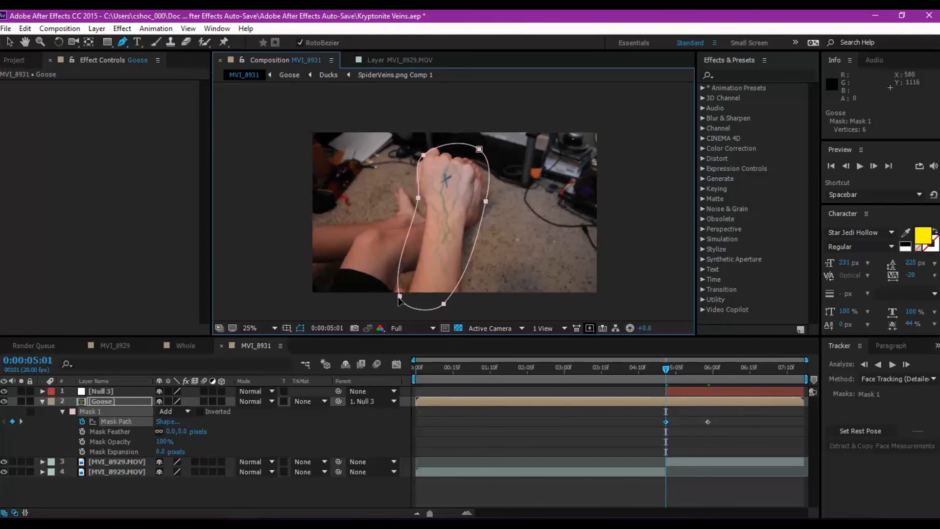
{"action": "left_click_drag", "start_coordinate": [400, 296], "coordinate": [417, 173]}
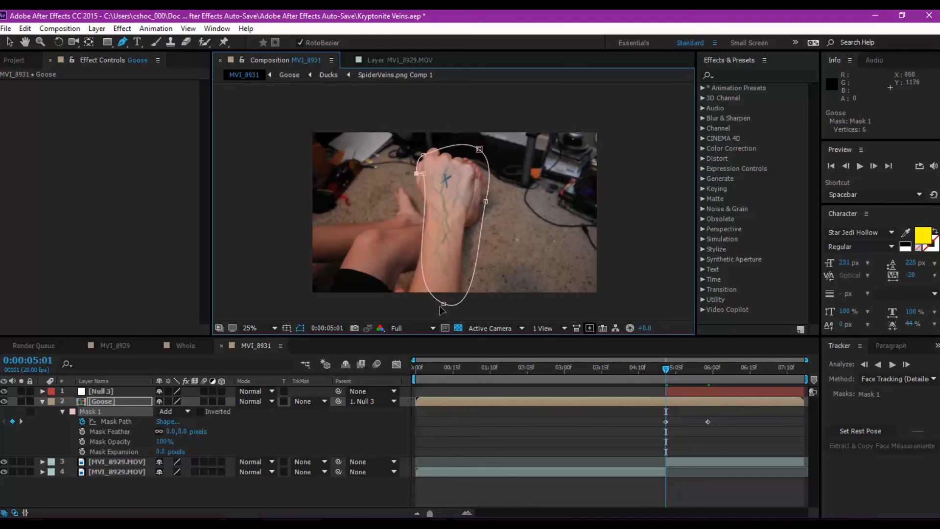
{"action": "left_click_drag", "start_coordinate": [444, 305], "coordinate": [492, 165]}
{"action": "left_click", "coordinate": [411, 156]}
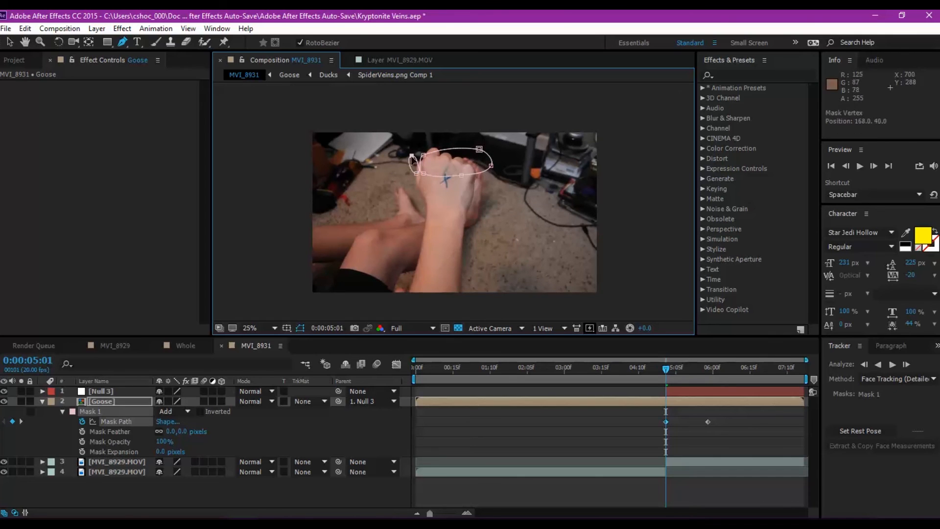
{"action": "left_click", "coordinate": [25, 28]}
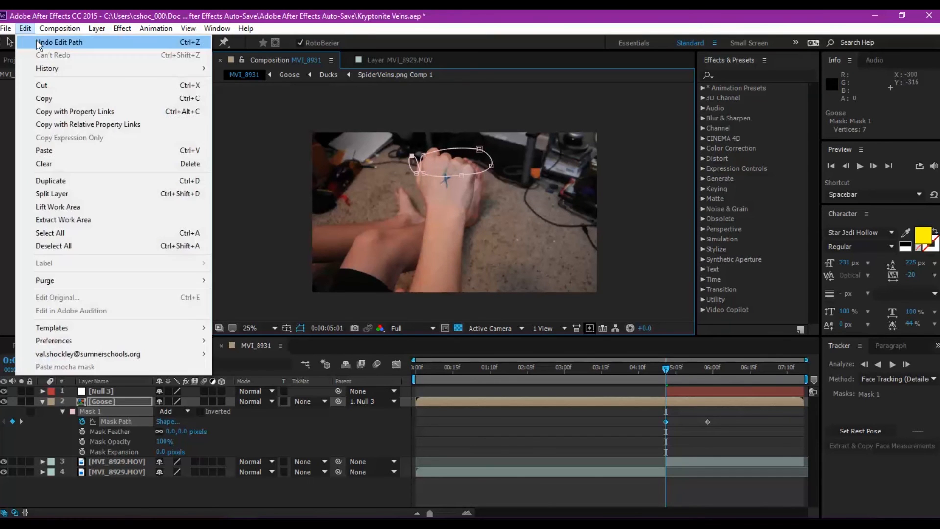
{"action": "left_click", "coordinate": [39, 39]}
{"action": "left_click_drag", "start_coordinate": [416, 173], "coordinate": [407, 146]}
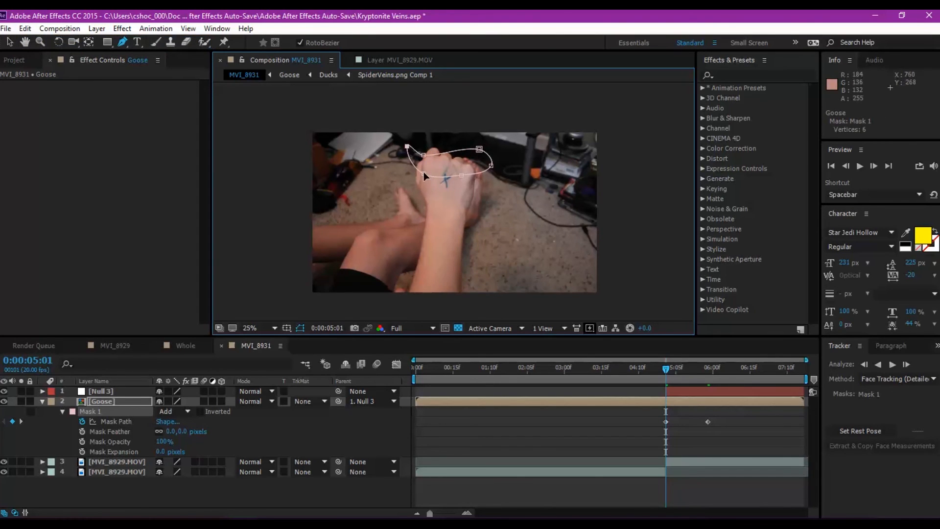
{"action": "left_click_drag", "start_coordinate": [460, 175], "coordinate": [467, 155]}
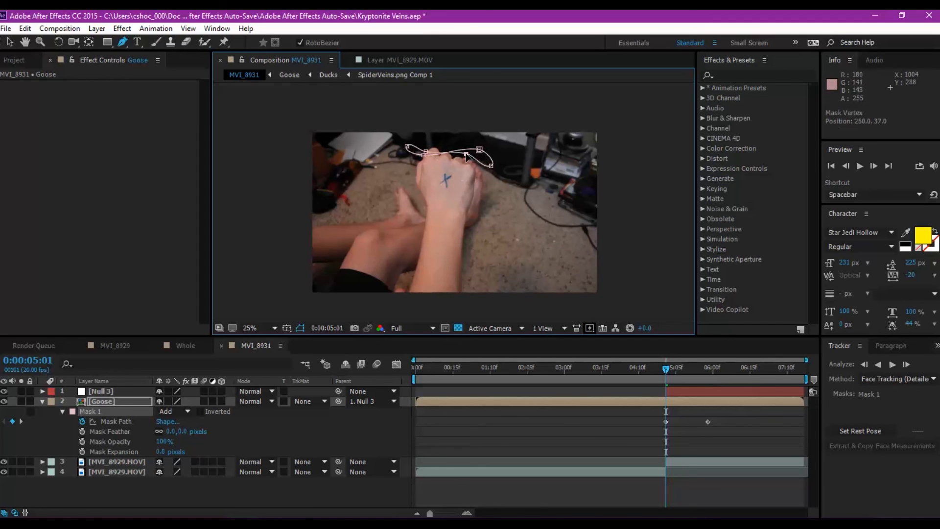
Check the partial vein reveal at 0:00:05:08 and set the Mask Feather to 70 pixels.
{"action": "left_click_drag", "start_coordinate": [670, 369], "coordinate": [685, 368]}
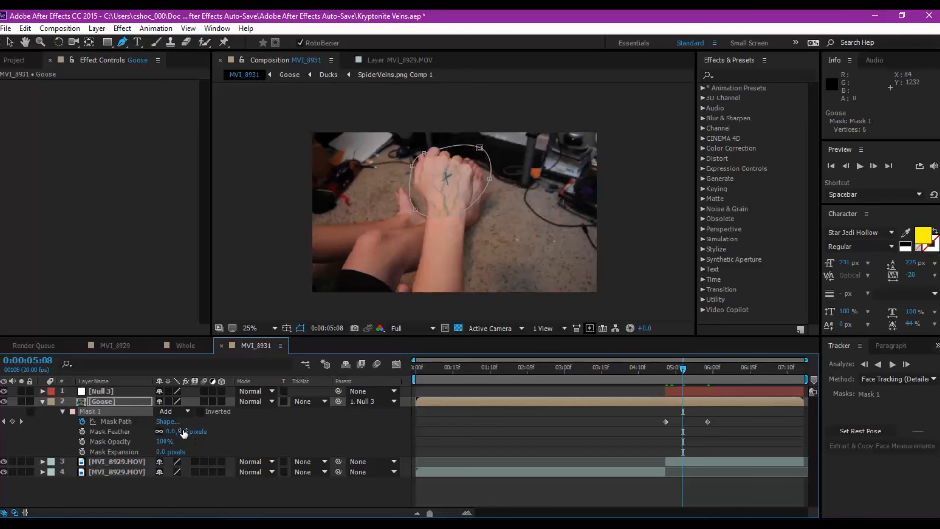
{"action": "left_click_drag", "start_coordinate": [184, 431], "coordinate": [223, 431]}
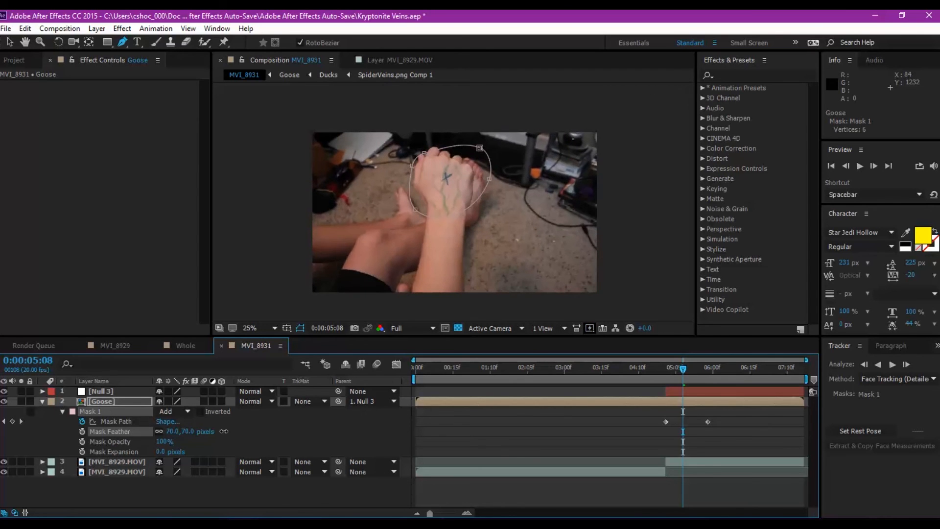
{"action": "left_click", "coordinate": [274, 495]}
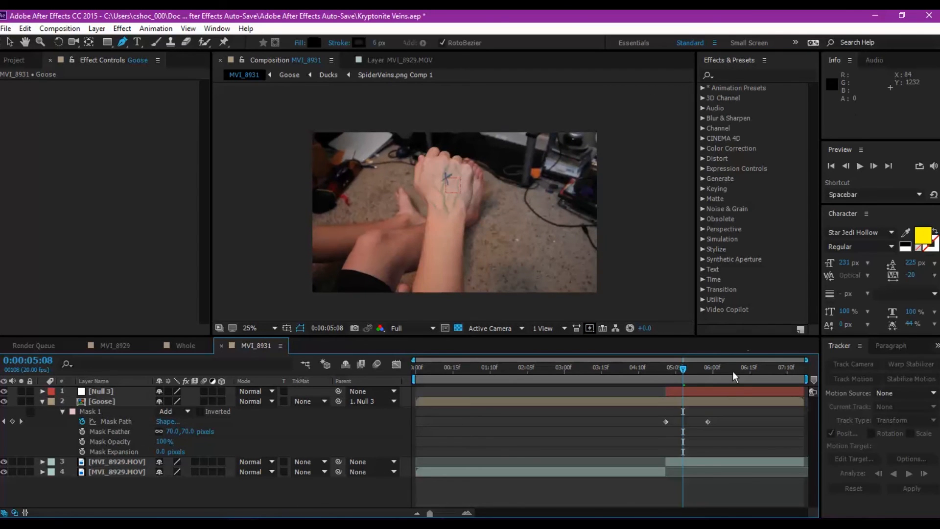
Play back the composition to preview the feathered vein reveal, and scrub from the mask animation through to 0:00:07:11.
{"action": "left_click_drag", "start_coordinate": [676, 369], "coordinate": [660, 375]}
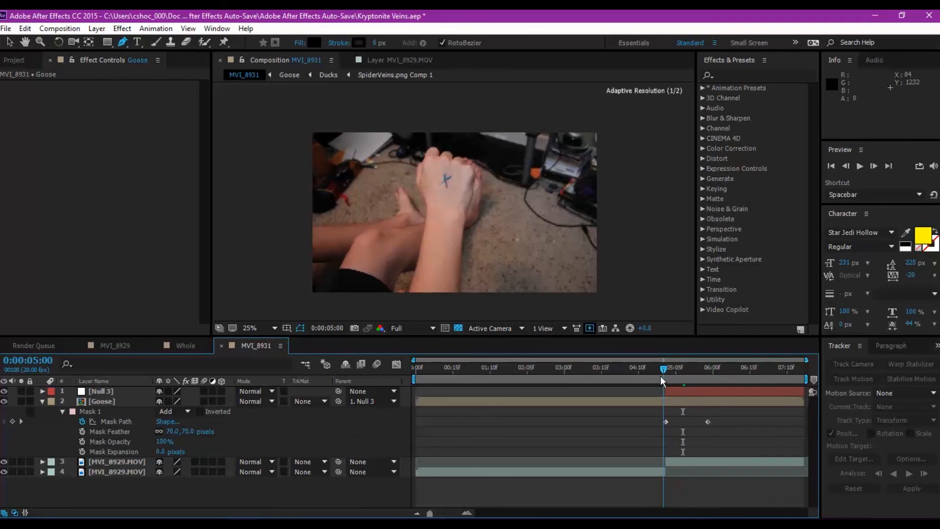
{"action": "left_click", "coordinate": [860, 165]}
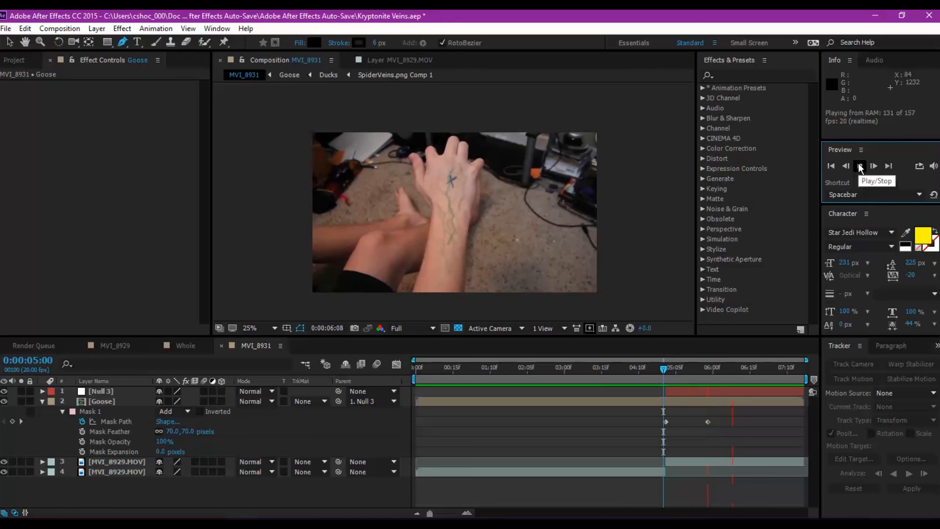
{"action": "left_click", "coordinate": [861, 166]}
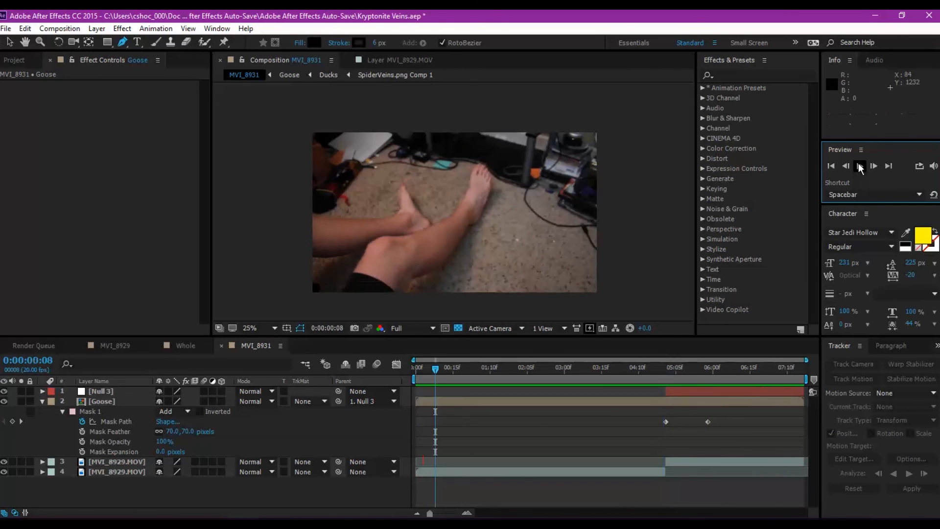
{"action": "left_click_drag", "start_coordinate": [434, 369], "coordinate": [685, 368]}
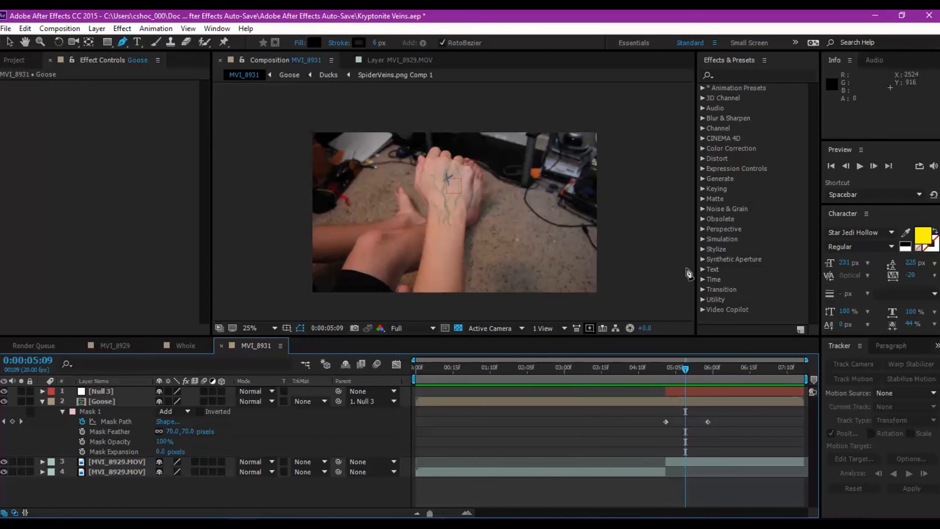
{"action": "left_click_drag", "start_coordinate": [686, 367], "coordinate": [728, 368]}
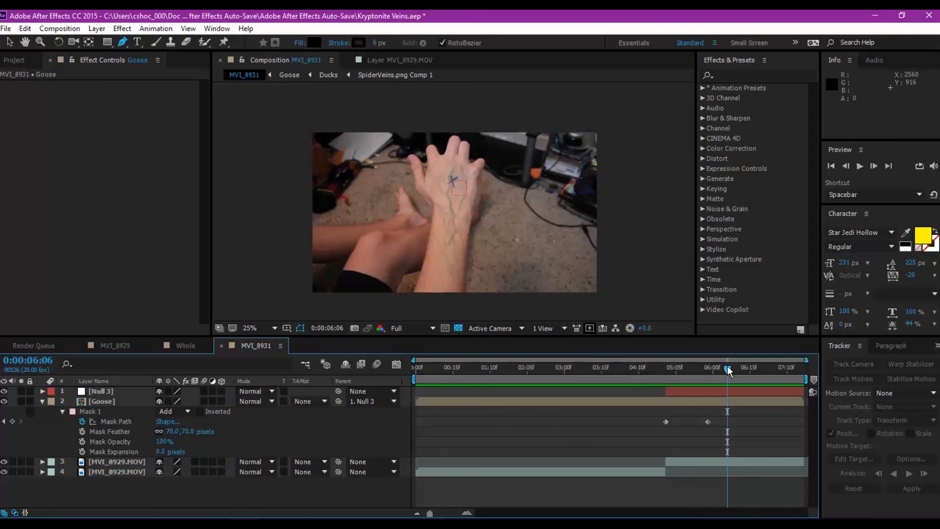
{"action": "left_click_drag", "start_coordinate": [727, 369], "coordinate": [791, 372]}
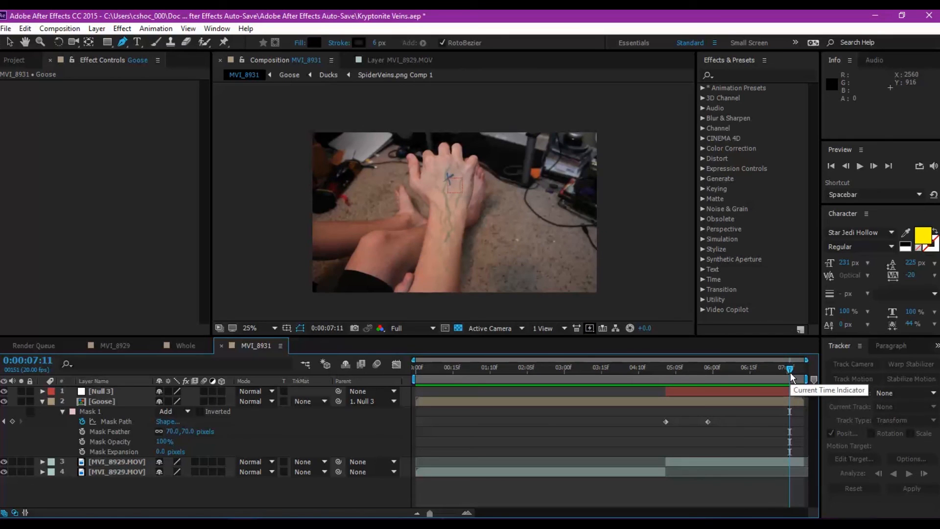